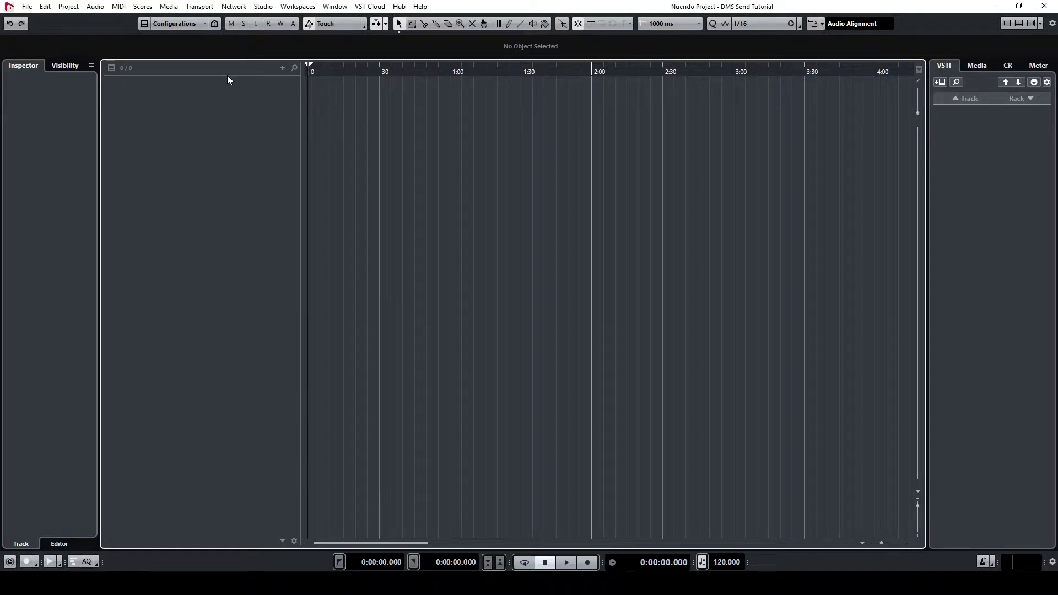
# - Add one output bus with a 5.1 configuration in the Audio Connections
pyautogui.click(261, 8)
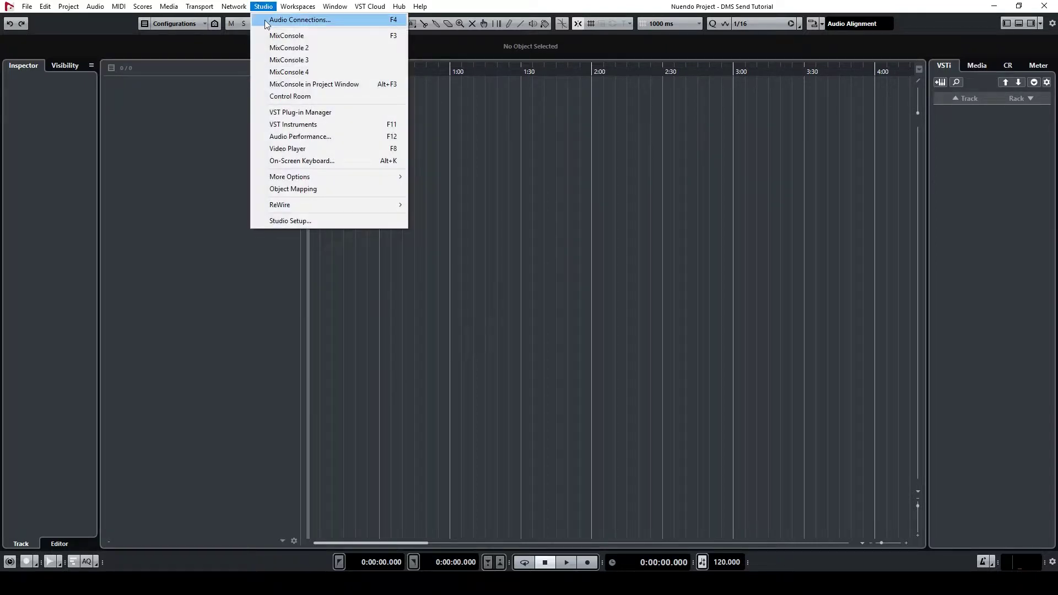
pyautogui.click(266, 20)
pyautogui.click(171, 94)
pyautogui.click(134, 106)
pyautogui.click(760, 270)
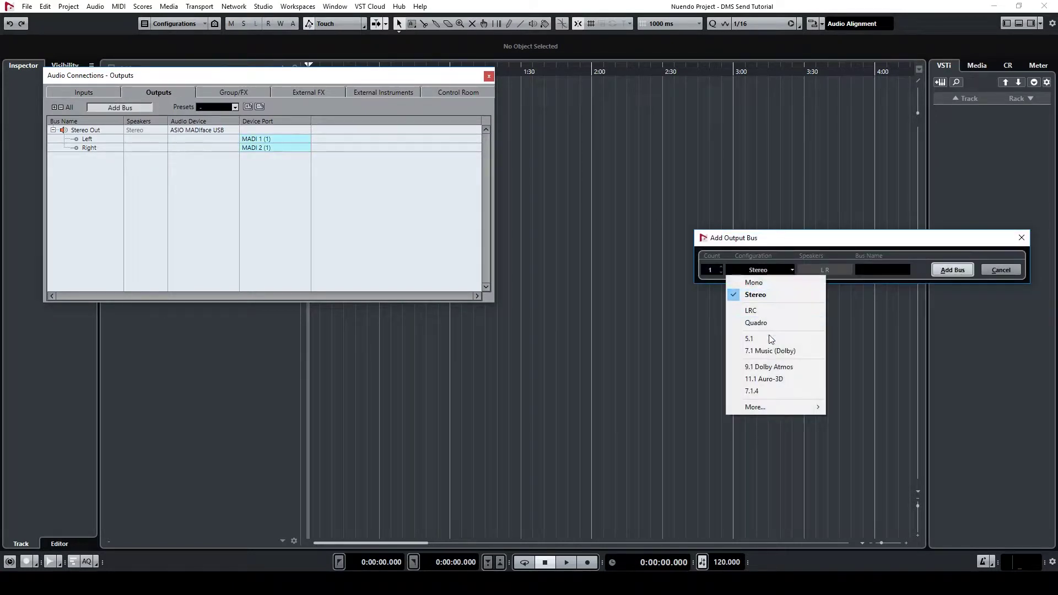
pyautogui.moveTo(769, 405)
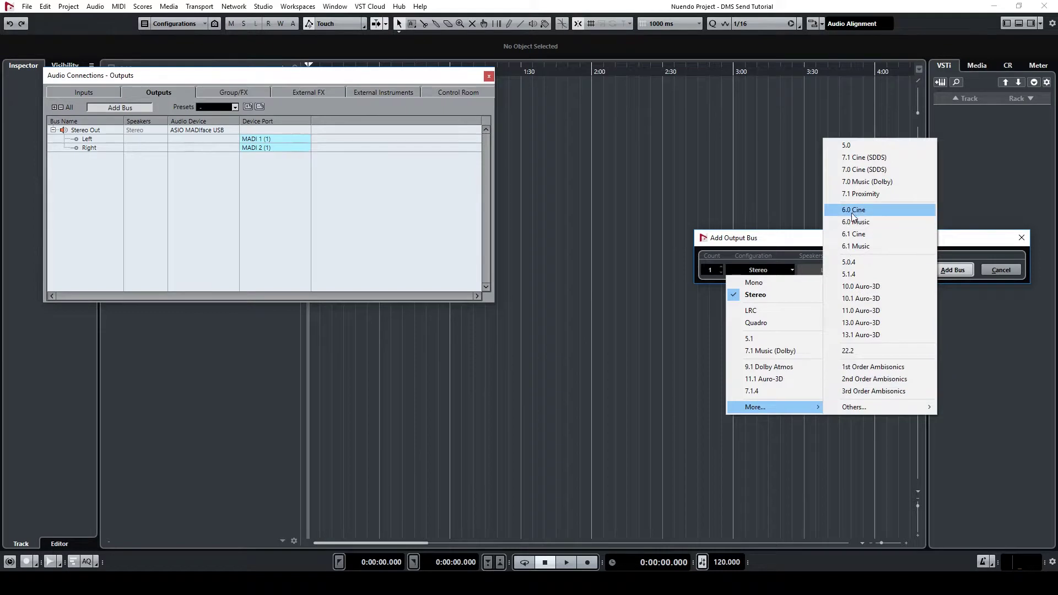
pyautogui.click(781, 337)
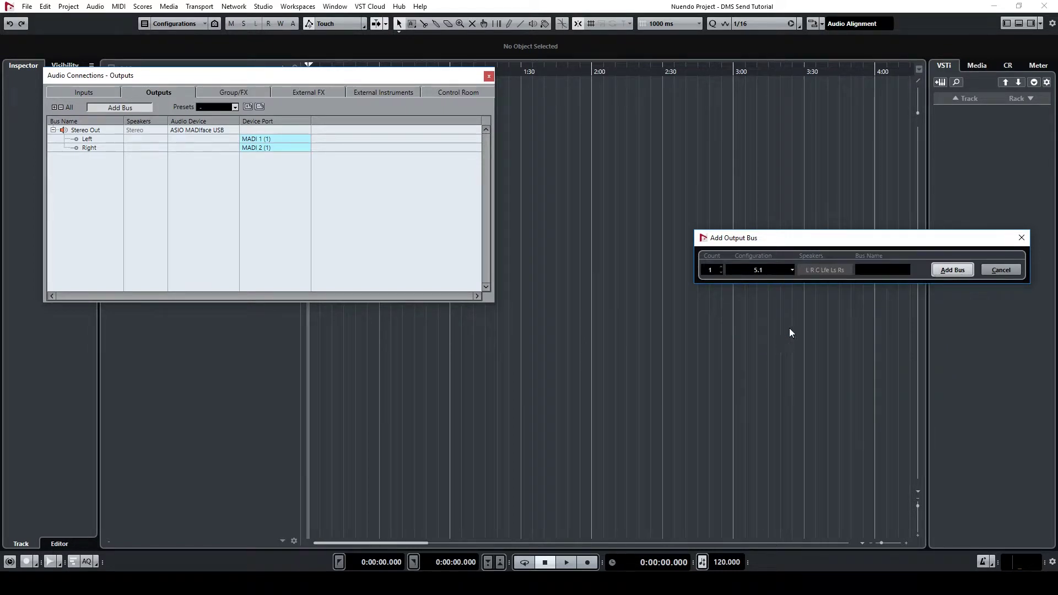
pyautogui.click(944, 269)
# - Assign the 5.1 Out bus's Left channel to device port MADI 1 and its Right channel to MADI 2
pyautogui.click(283, 165)
pyautogui.click(308, 194)
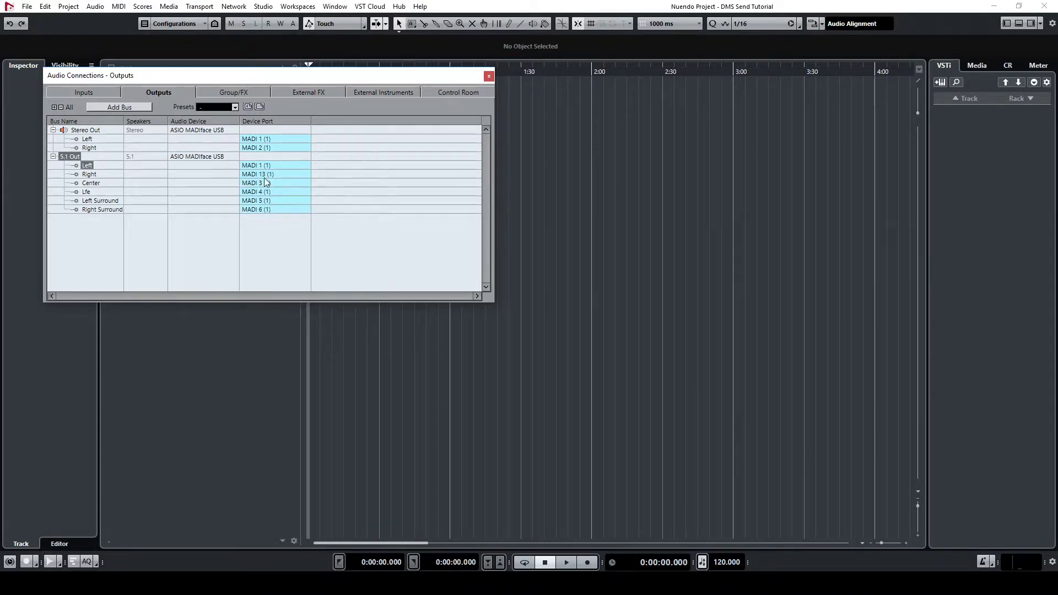
pyautogui.click(266, 174)
pyautogui.click(276, 213)
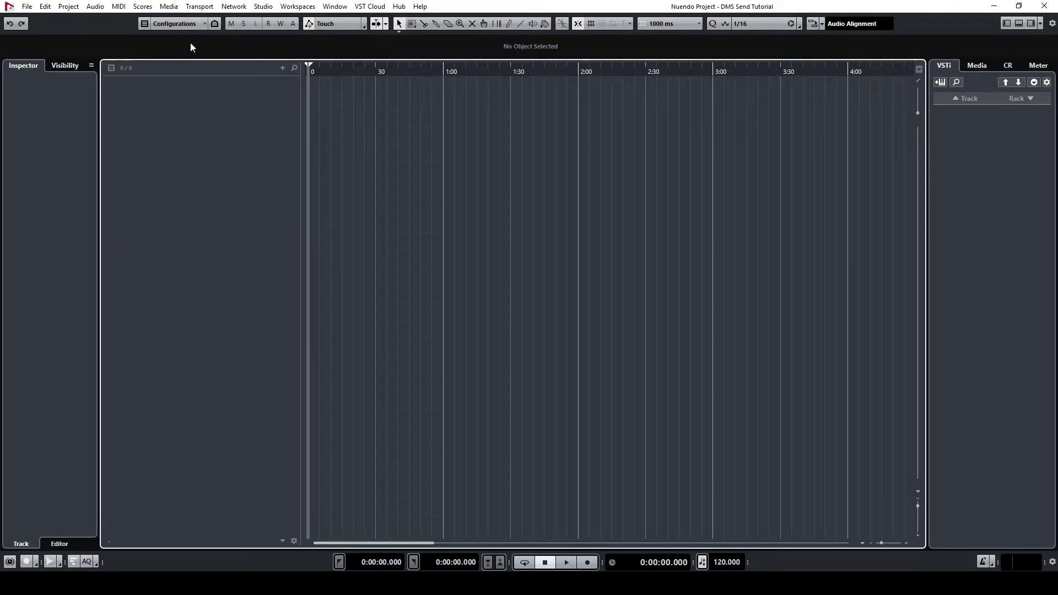
# - Add a 5.1 group channel track named Double MS and route its output to 5.1 Out
pyautogui.click(68, 6)
pyautogui.moveTo(77, 20)
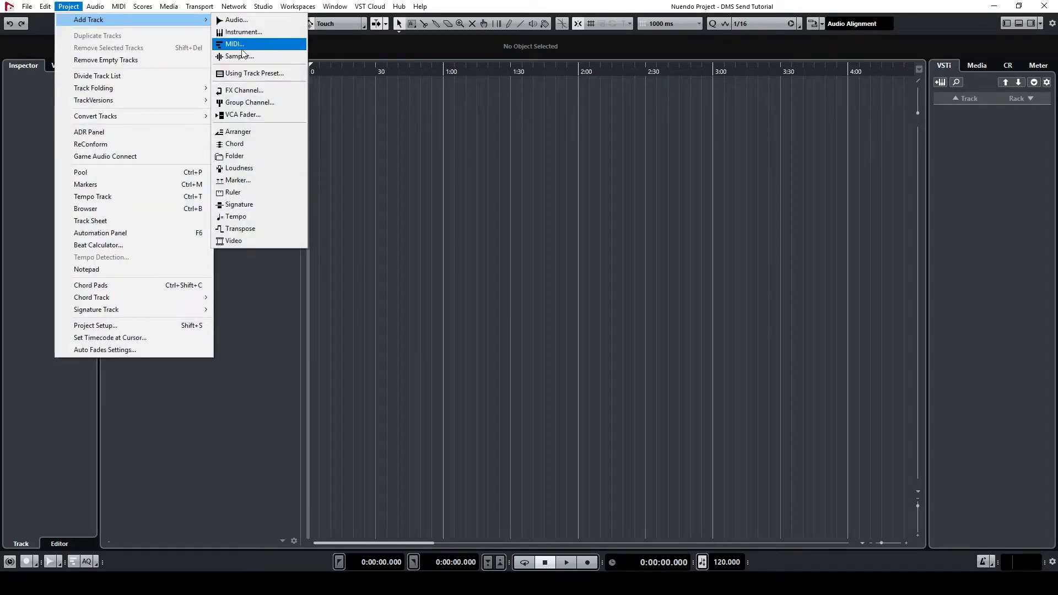
pyautogui.click(245, 102)
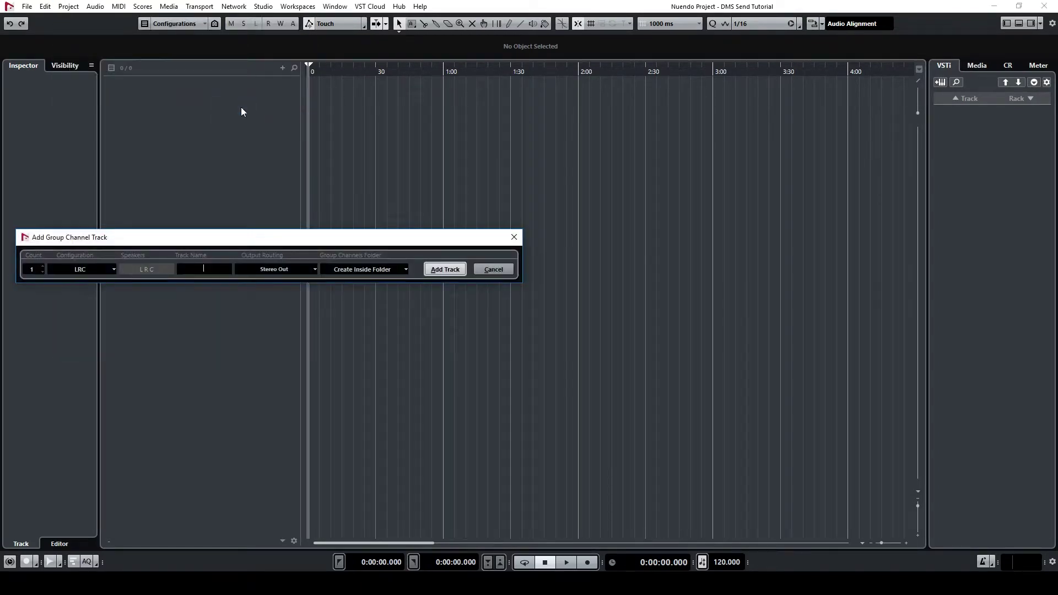
pyautogui.click(106, 267)
pyautogui.click(127, 338)
pyautogui.click(276, 270)
pyautogui.click(272, 340)
pyautogui.click(219, 266)
pyautogui.write('Double MS')
pyautogui.click(439, 269)
# - Load the Schoeps Double MS plug-in into the first insert slot of the Double MS group and close its window
pyautogui.click(52, 141)
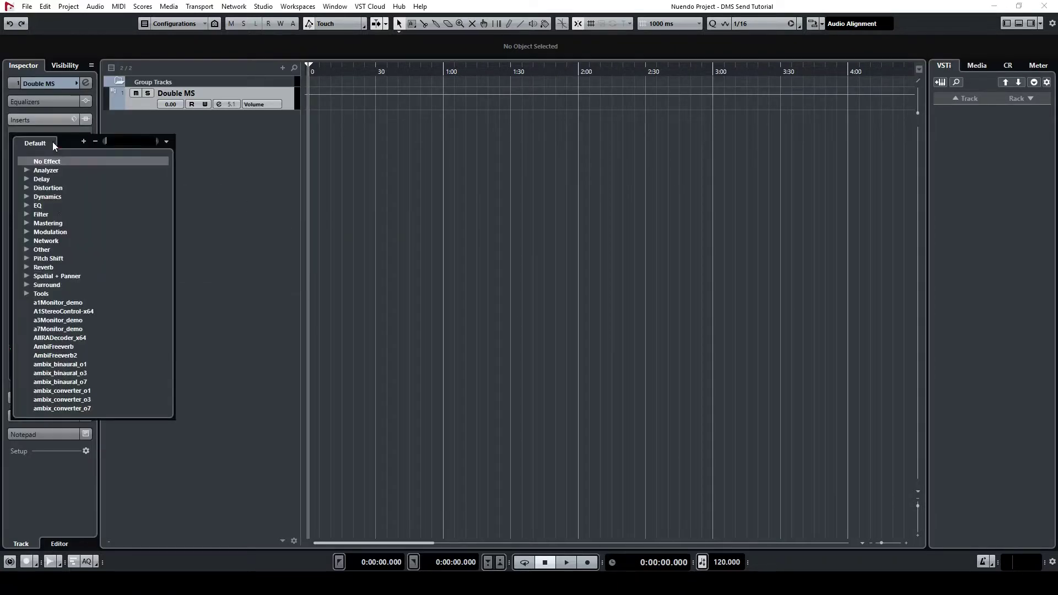
pyautogui.click(30, 249)
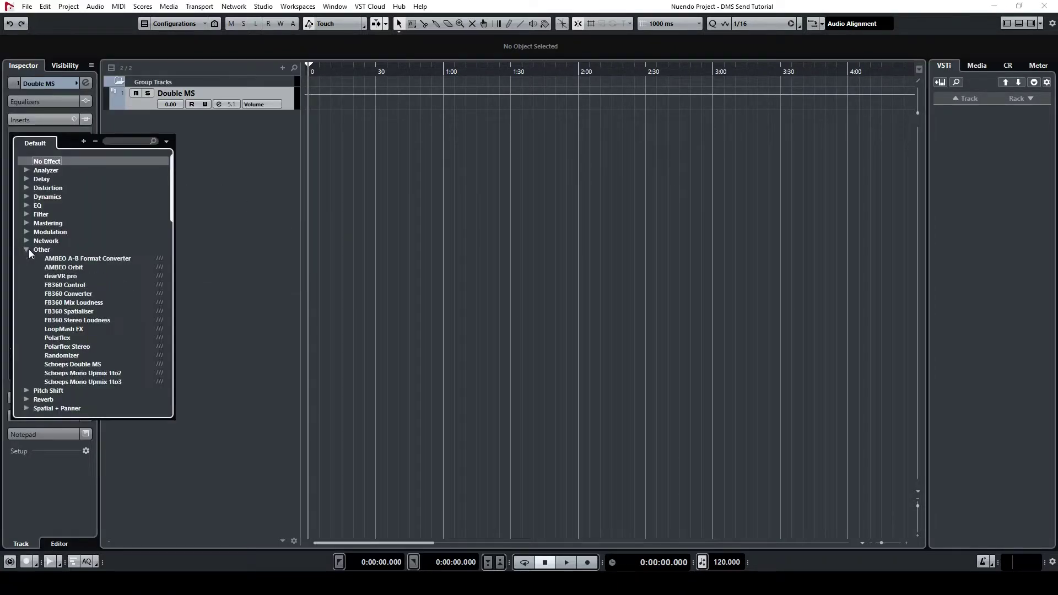
pyautogui.click(97, 366)
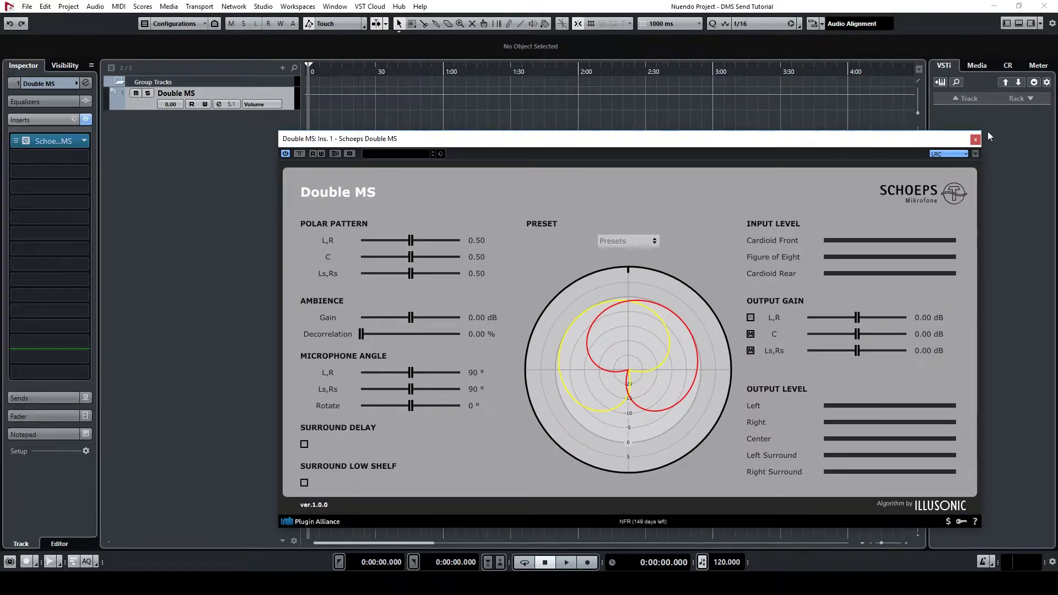
pyautogui.click(976, 139)
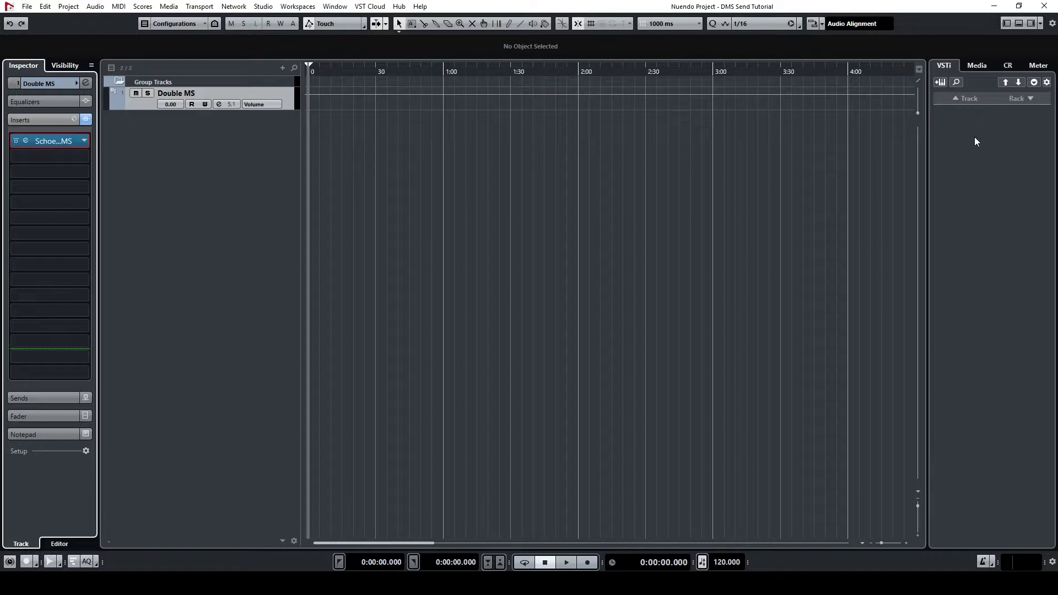
# - Import the three Klavierkonzert files from the DMS Audio Files folder onto different tracks at the project start, copying them to the working directory
pyautogui.hotkey('alt', 'Tab')
pyautogui.moveTo(508, 307); pyautogui.dragTo(348, 165)
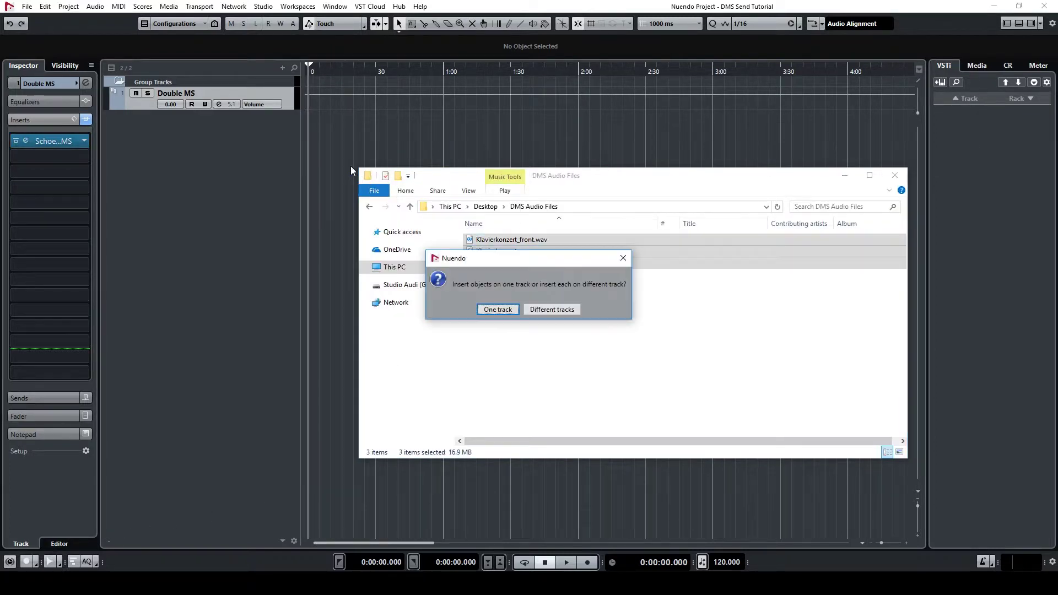
pyautogui.click(546, 310)
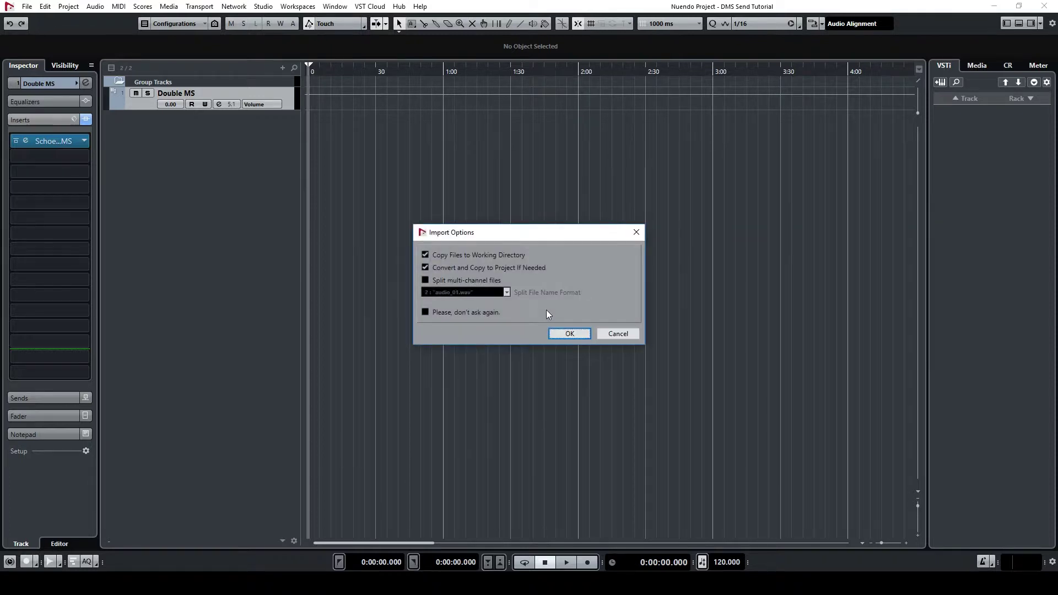
pyautogui.click(559, 336)
pyautogui.moveTo(436, 167); pyautogui.dragTo(342, 171)
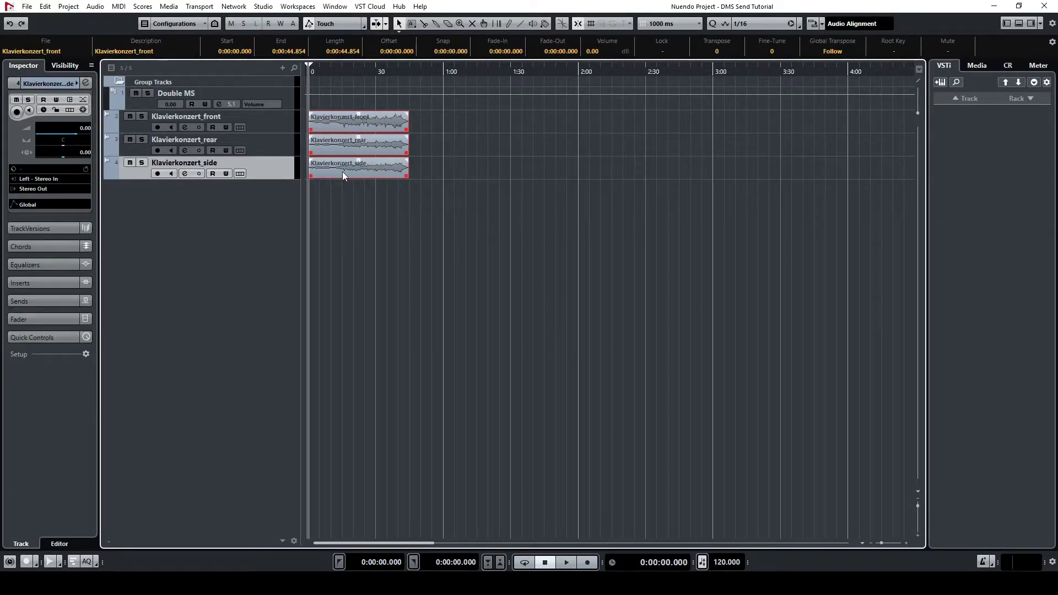
# - Route the outputs of the Klavierkonzert side, rear and front tracks to the Double MS group
pyautogui.click(61, 189)
pyautogui.click(81, 332)
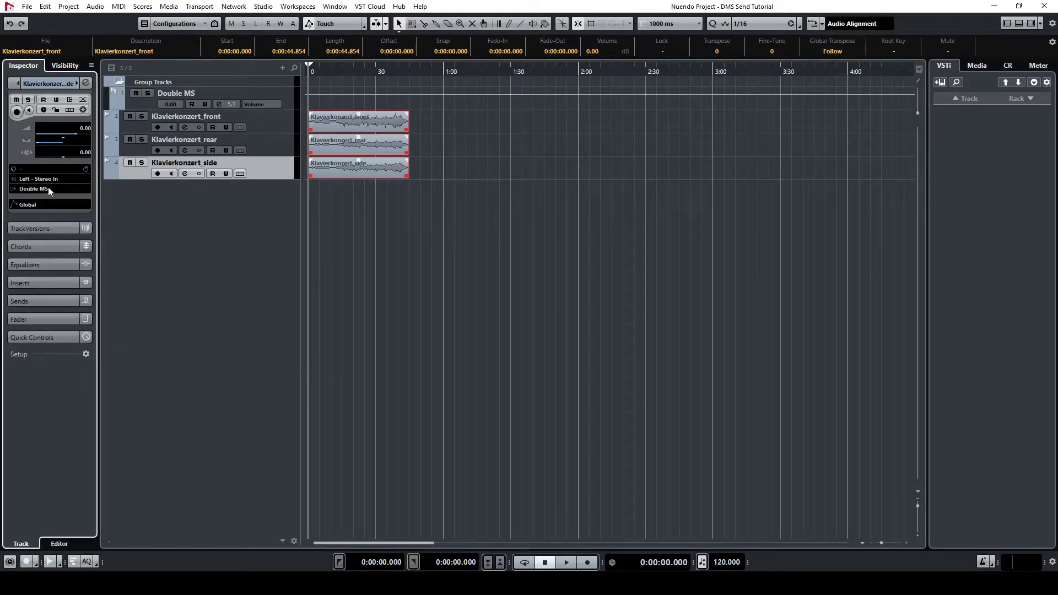
pyautogui.click(272, 148)
pyautogui.click(61, 189)
pyautogui.click(84, 333)
pyautogui.click(268, 128)
pyautogui.click(61, 189)
pyautogui.click(80, 333)
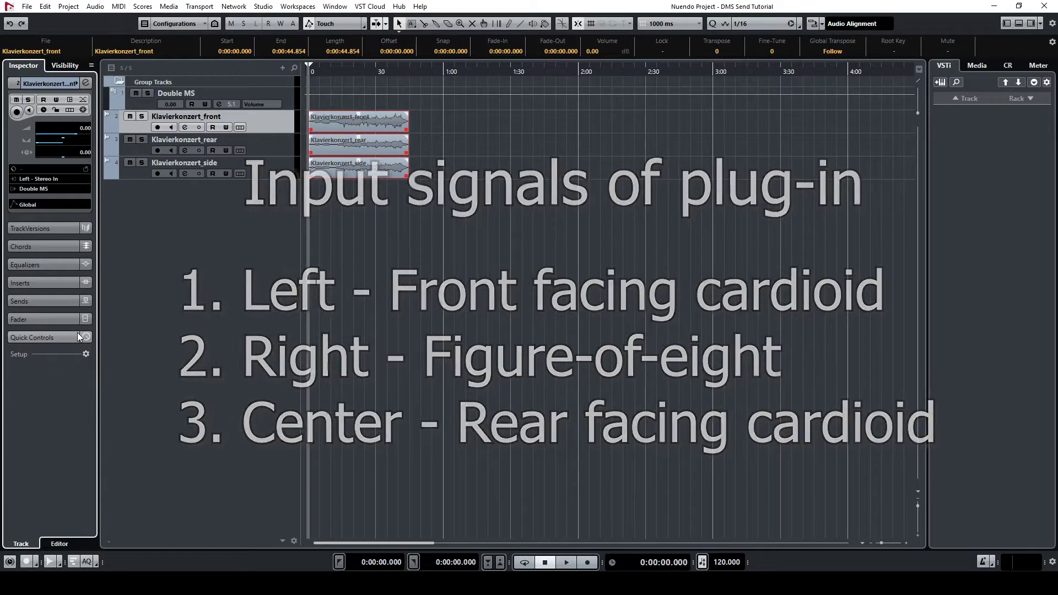
# - Pan the Klavierkonzert_front channel fully to the front left with the MixConsole's MultiPanner
pyautogui.click(262, 7)
pyautogui.click(280, 32)
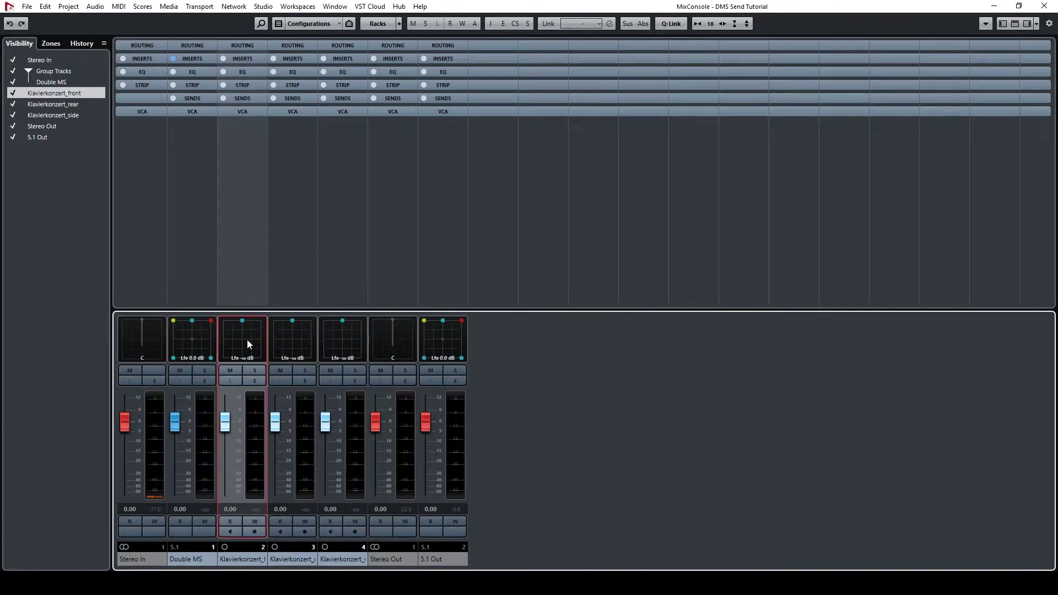
pyautogui.doubleClick(247, 339)
pyautogui.moveTo(846, 198); pyautogui.dragTo(724, 194)
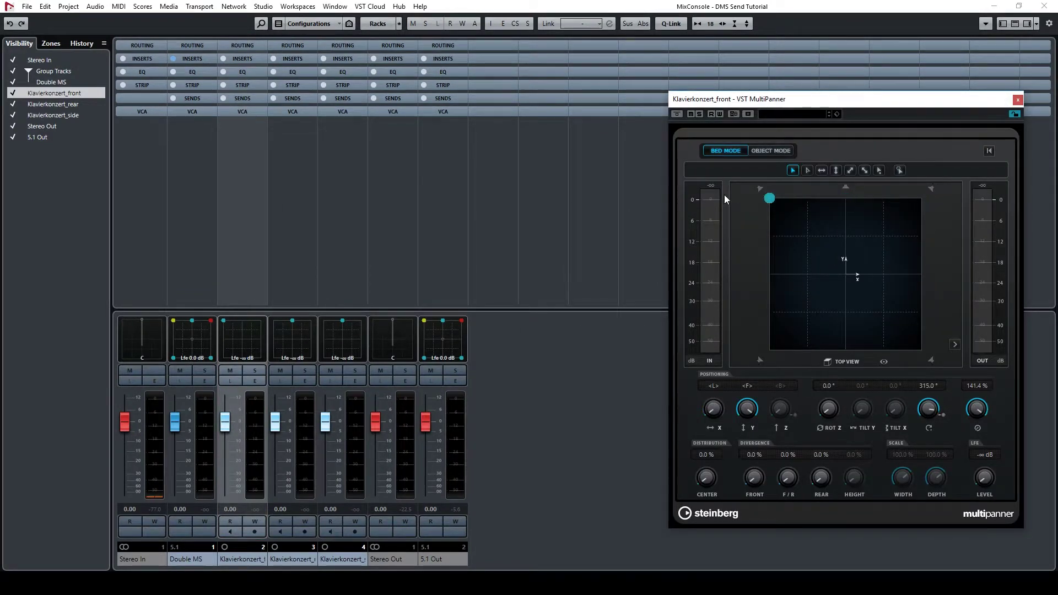
pyautogui.click(1017, 100)
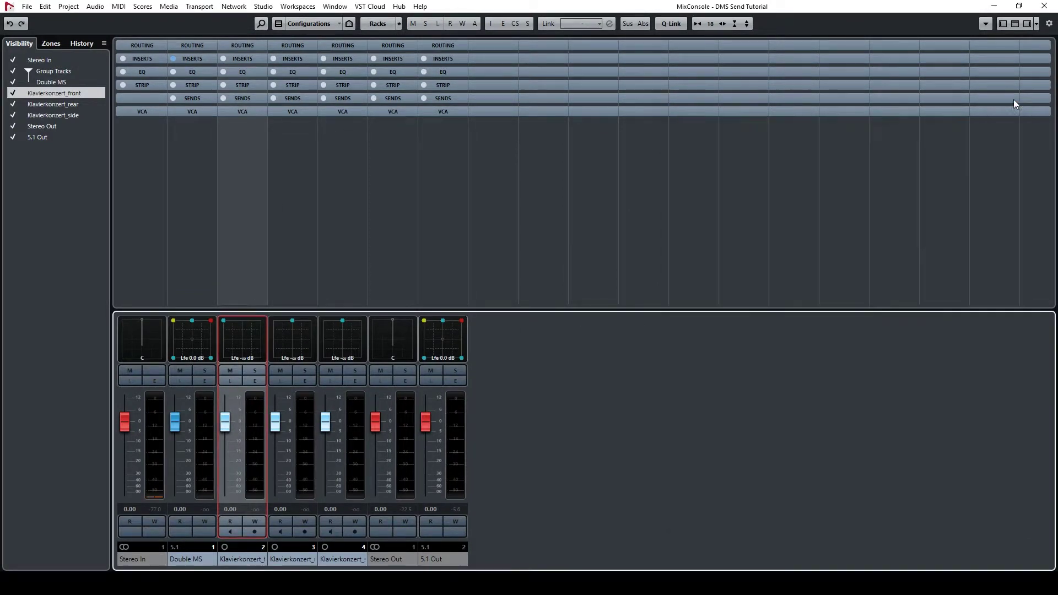
# - Pan the Klavierkonzert_side channel fully to the front right in its MultiPanner
pyautogui.click(50, 114)
pyautogui.doubleClick(344, 336)
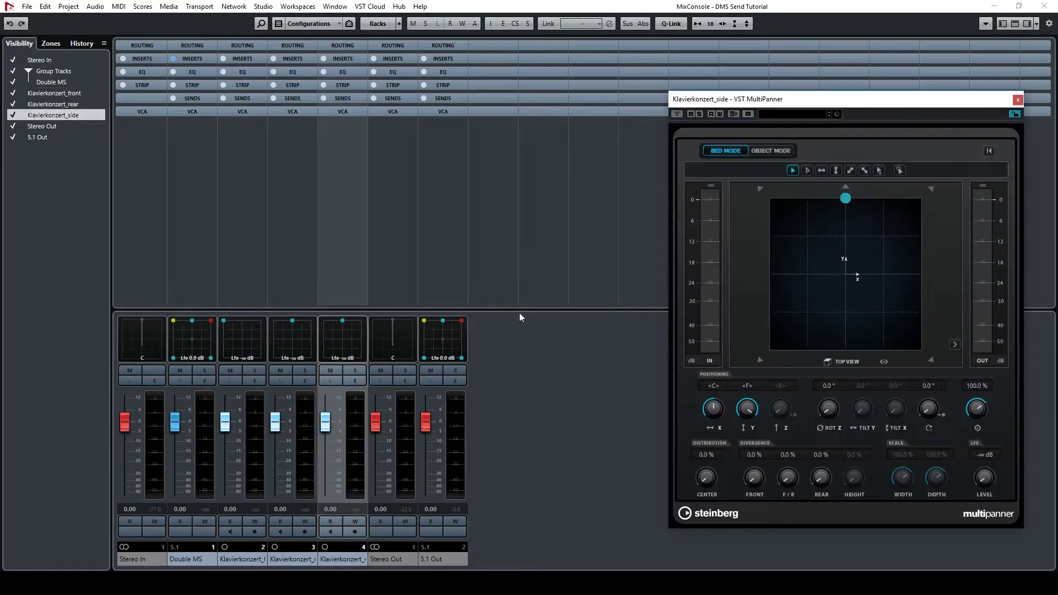
pyautogui.moveTo(846, 198); pyautogui.dragTo(1033, 175)
pyautogui.click(1018, 100)
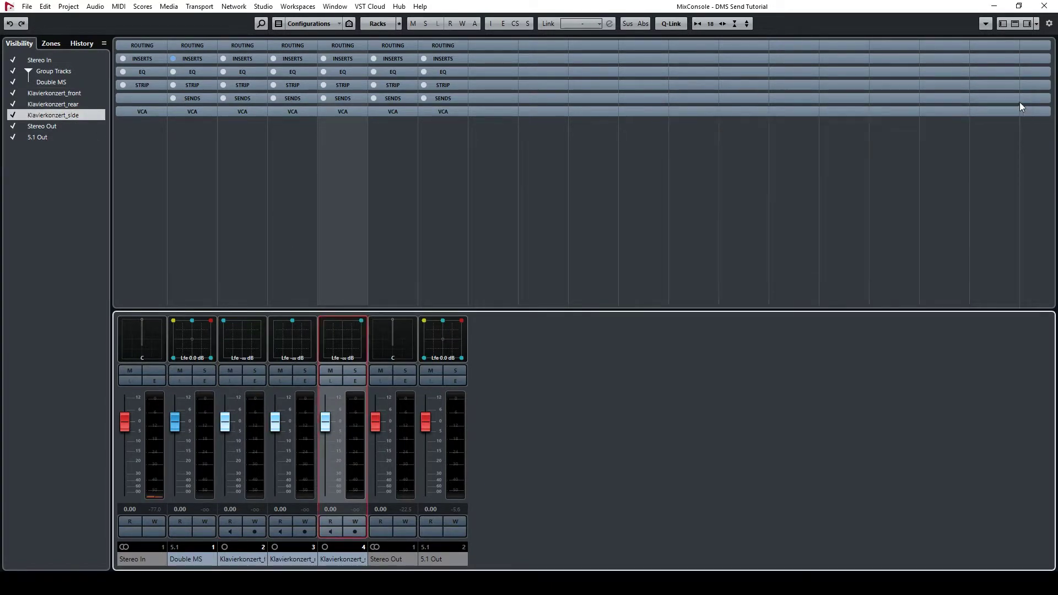
# - Check the Klavierkonzert_rear channel's position in its MultiPanner and close the MixConsole
pyautogui.doubleClick(283, 339)
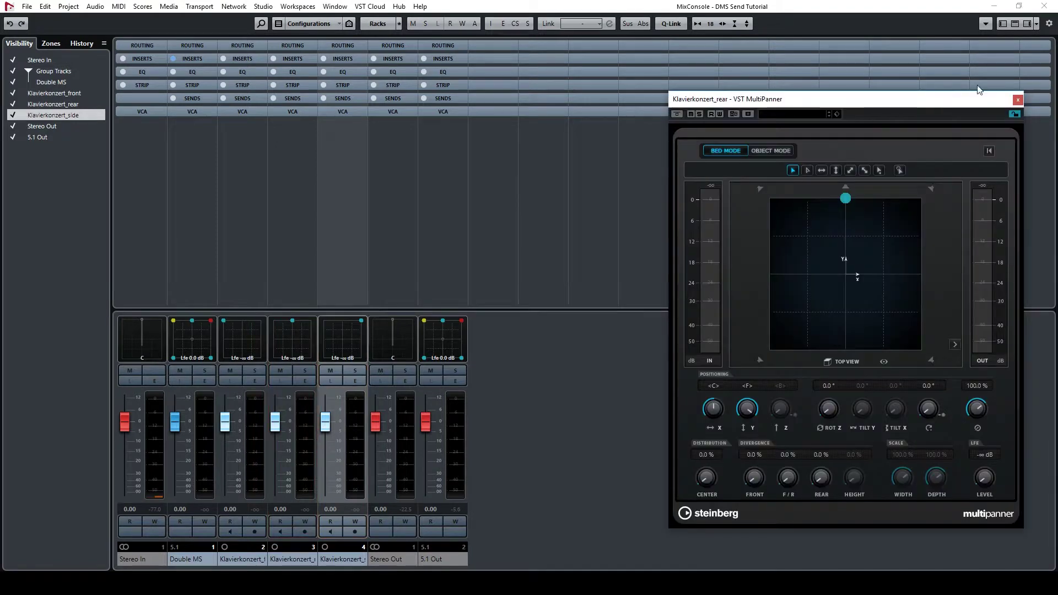
pyautogui.click(1019, 99)
pyautogui.click(1044, 6)
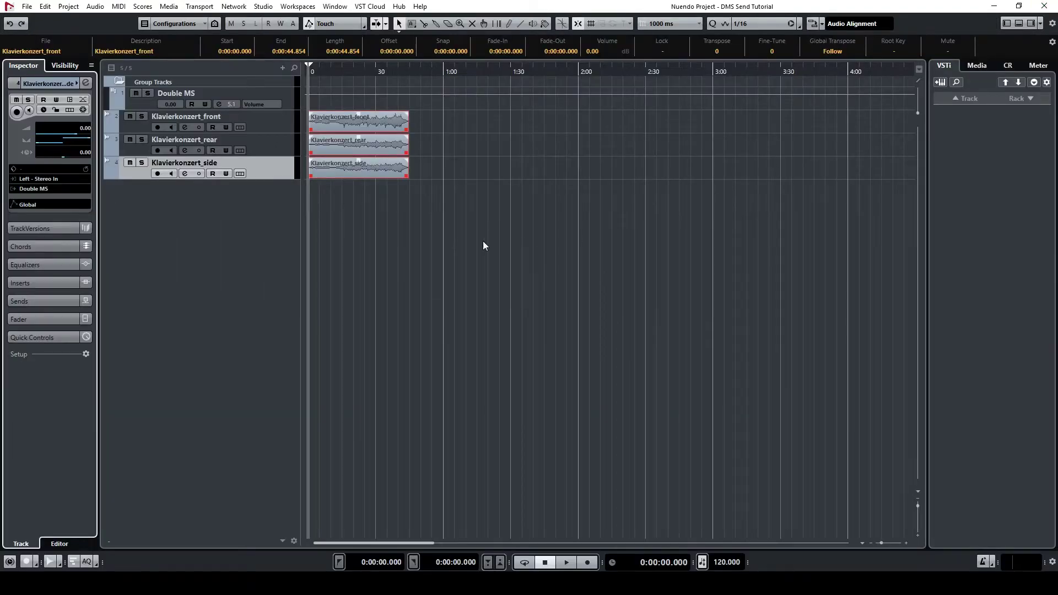
# - Unmute the C and Ls,Rs outputs in the Double MS group's Schoeps plug-in and start playback
pyautogui.click(284, 97)
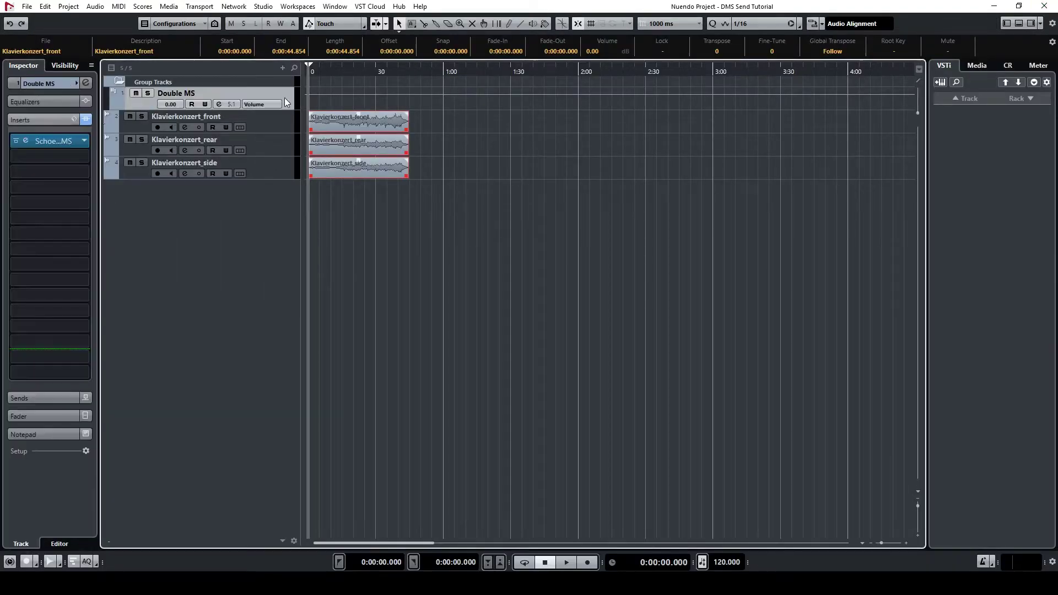
pyautogui.click(27, 141)
pyautogui.click(751, 334)
pyautogui.click(750, 350)
pyautogui.press('space')
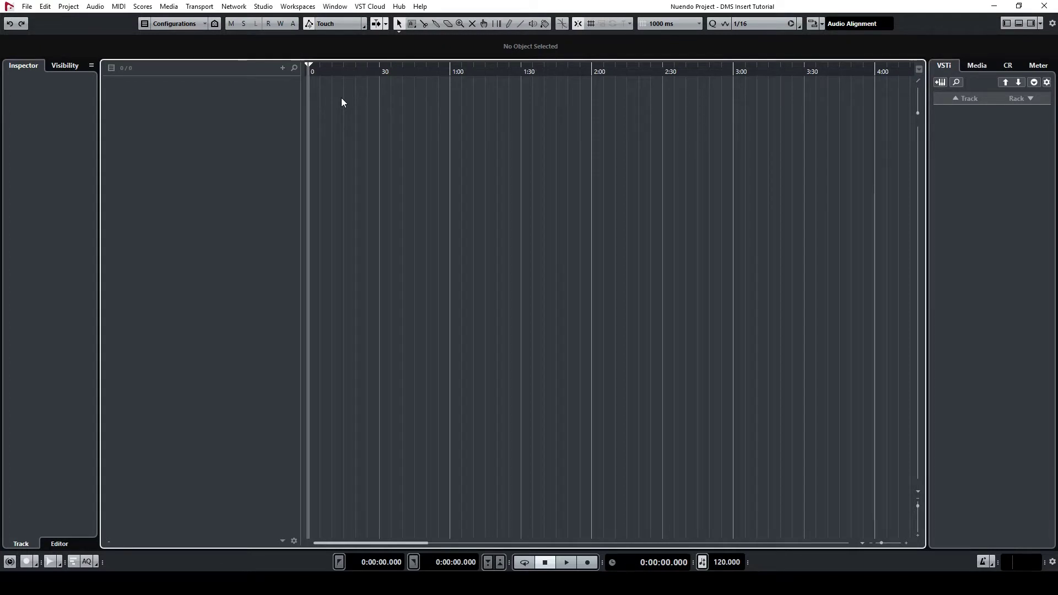
# - Add an output bus with an LRC configuration in the DMS Insert Tutorial project's Audio Connections
pyautogui.click(263, 6)
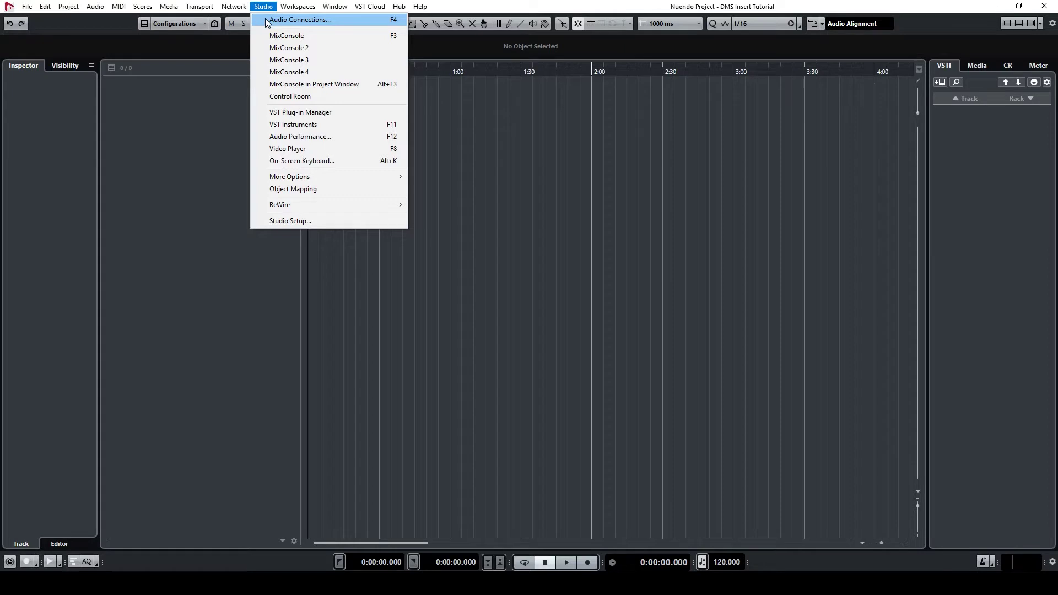
pyautogui.click(267, 20)
pyautogui.click(122, 107)
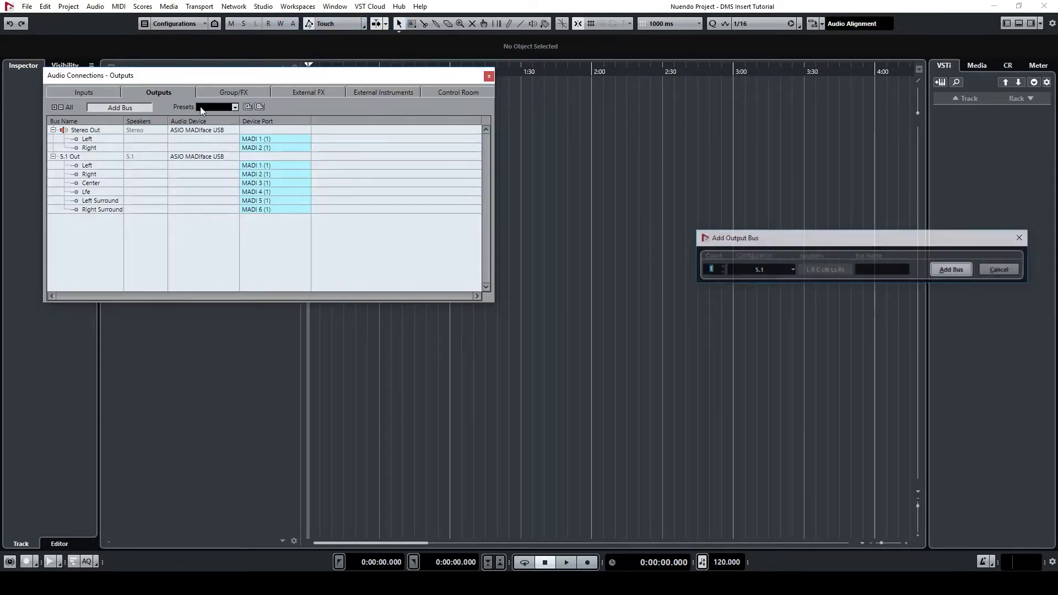
pyautogui.click(774, 269)
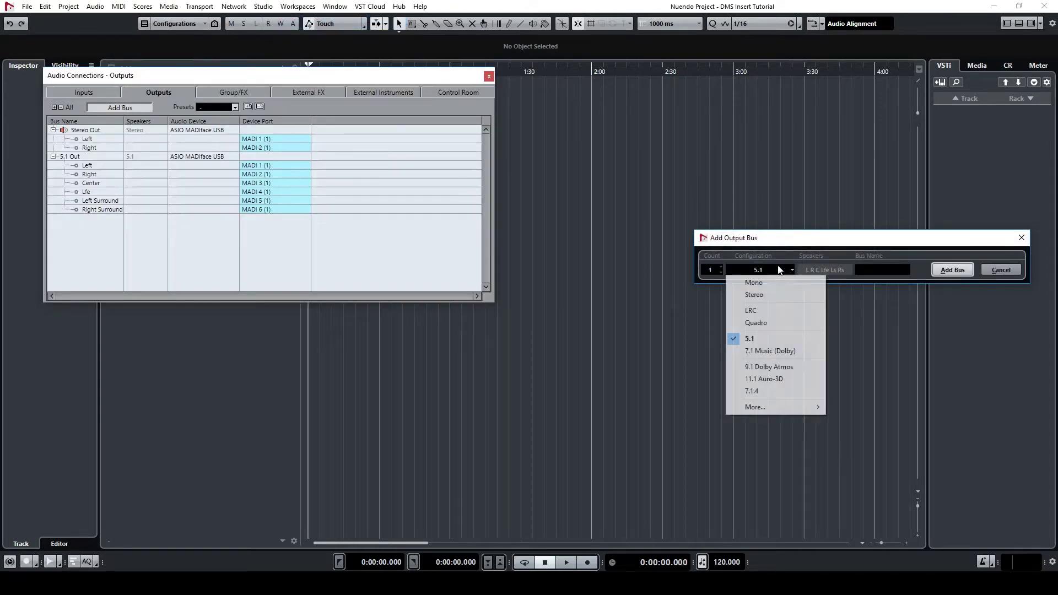
pyautogui.click(775, 311)
pyautogui.click(938, 272)
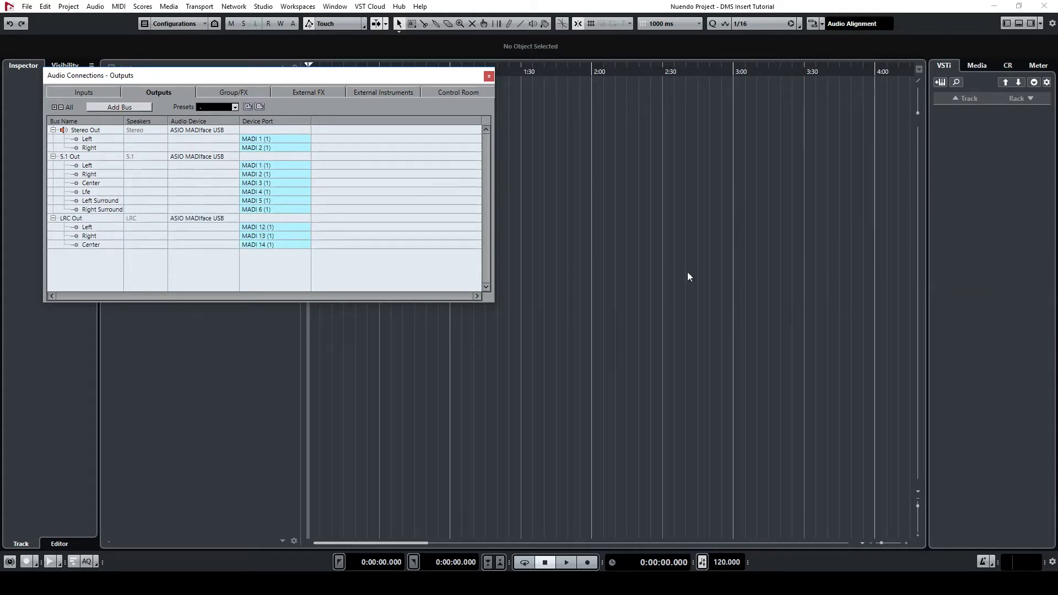
# - Assign the LRC Out bus's Left, Right and Center channels to device ports MADI 1, MADI 2 and MADI 3
pyautogui.click(259, 227)
pyautogui.click(272, 236)
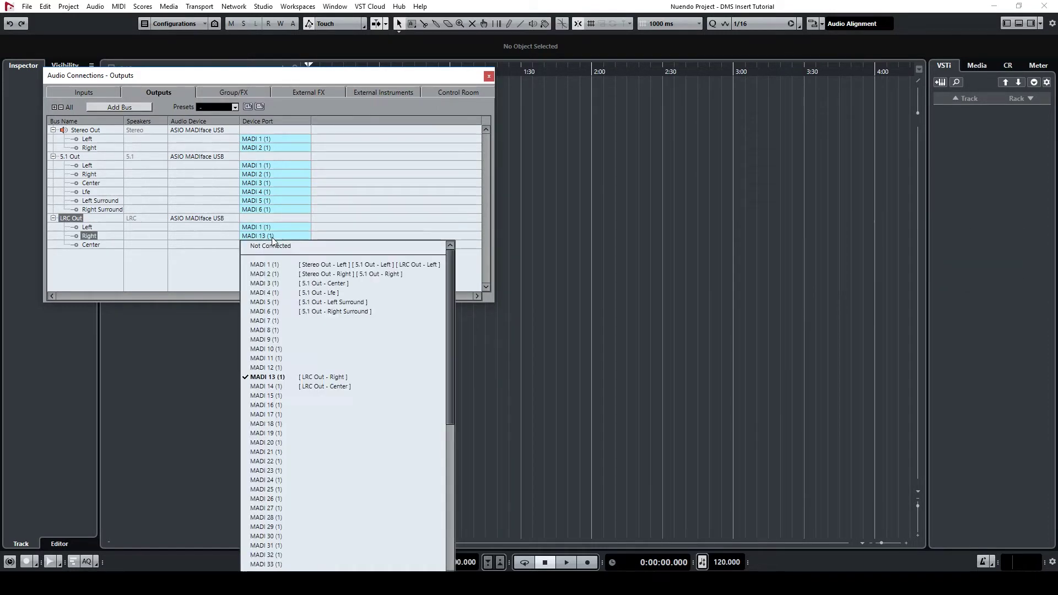
pyautogui.click(268, 272)
pyautogui.click(273, 245)
pyautogui.click(282, 292)
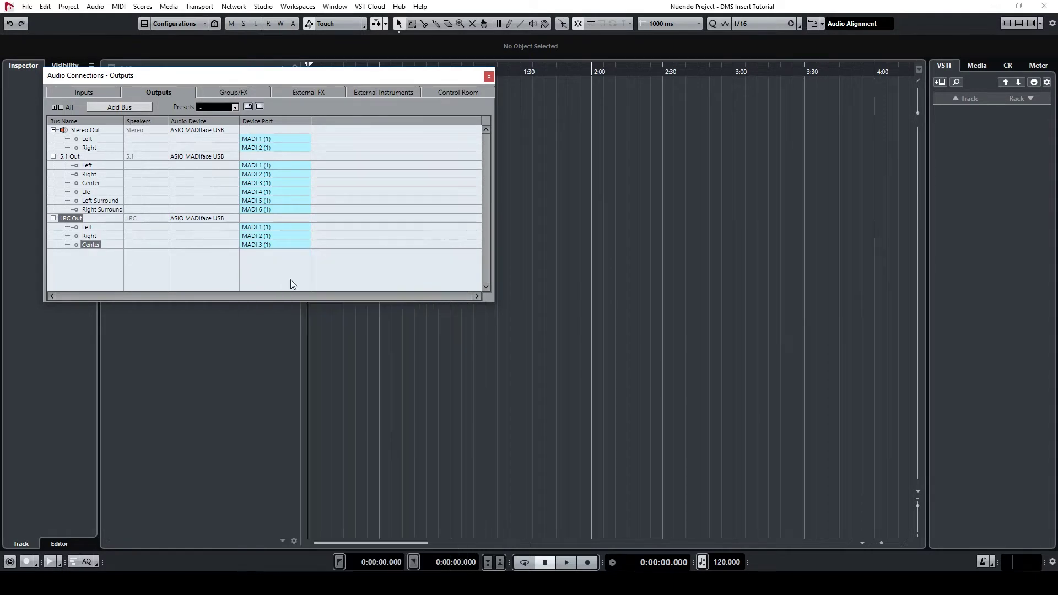
# - Close the Audio Connections and add three mono audio tracks routed to LRC Out
pyautogui.click(483, 76)
pyautogui.click(68, 6)
pyautogui.moveTo(72, 22)
pyautogui.click(237, 20)
pyautogui.write('3')
pyautogui.click(373, 298)
pyautogui.click(378, 311)
pyautogui.click(567, 298)
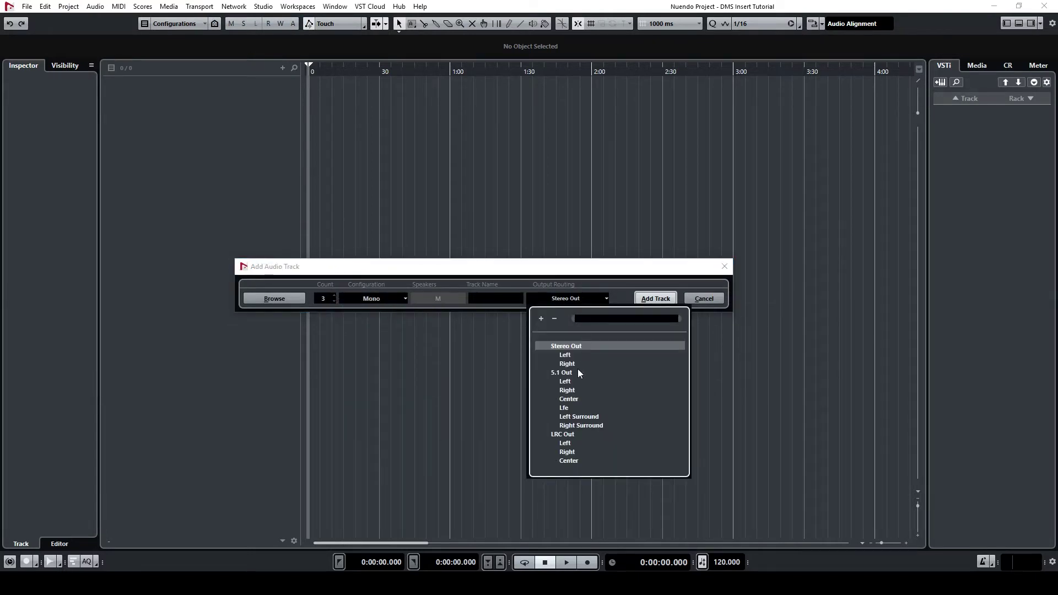
pyautogui.click(565, 435)
pyautogui.click(647, 299)
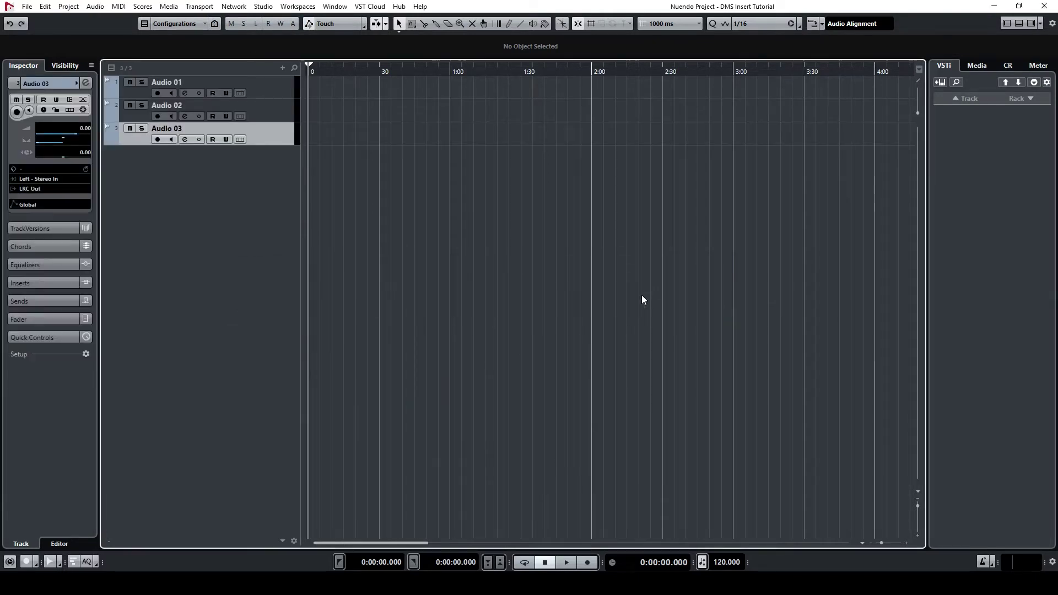
# - Import the front, rear and side Klavierkonzert WAV files from the DMS Audio Files folder onto different tracks at the project start
pyautogui.hotkey('alt', 'Tab')
pyautogui.moveTo(534, 251); pyautogui.dragTo(308, 91)
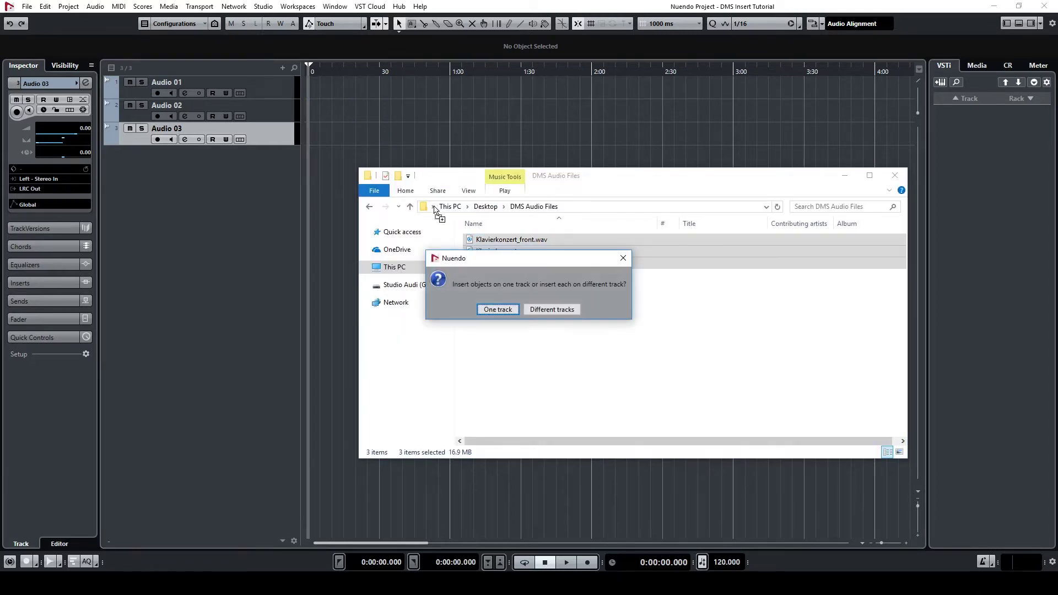
pyautogui.click(534, 312)
pyautogui.click(554, 330)
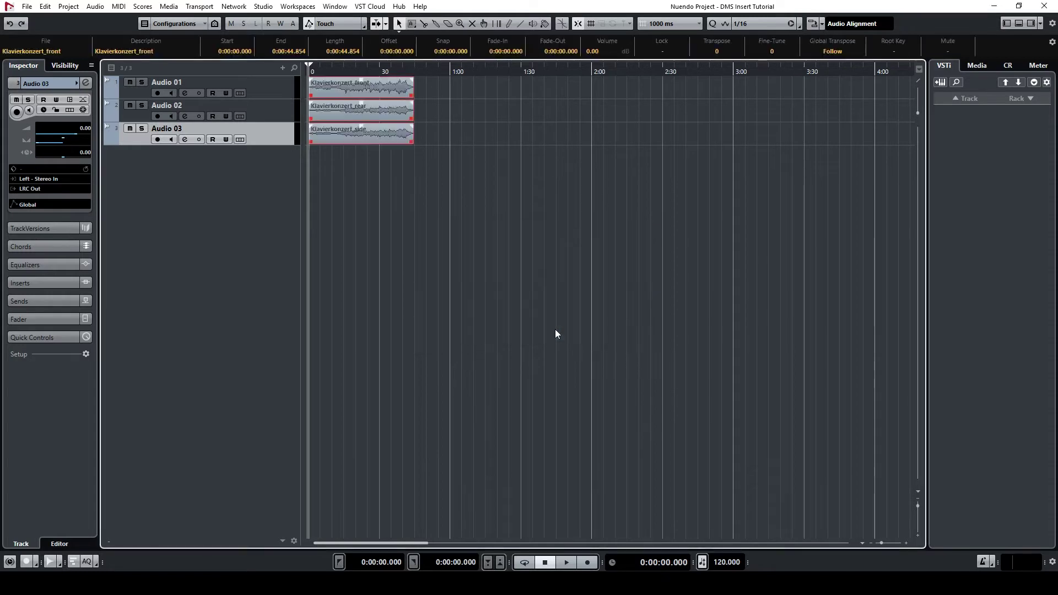
# - Rename the three audio tracks Front, Rear and Side, in that order
pyautogui.doubleClick(236, 82)
pyautogui.write('Front')
pyautogui.press('Tab')
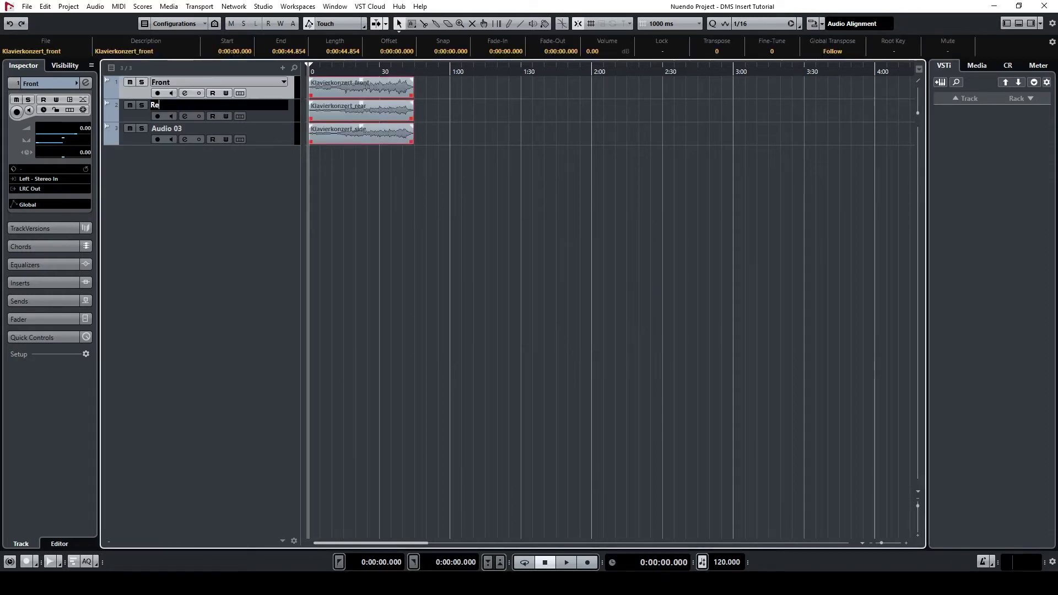
pyautogui.write('Rear')
pyautogui.press('Tab')
pyautogui.write('Side')
pyautogui.press('Return')
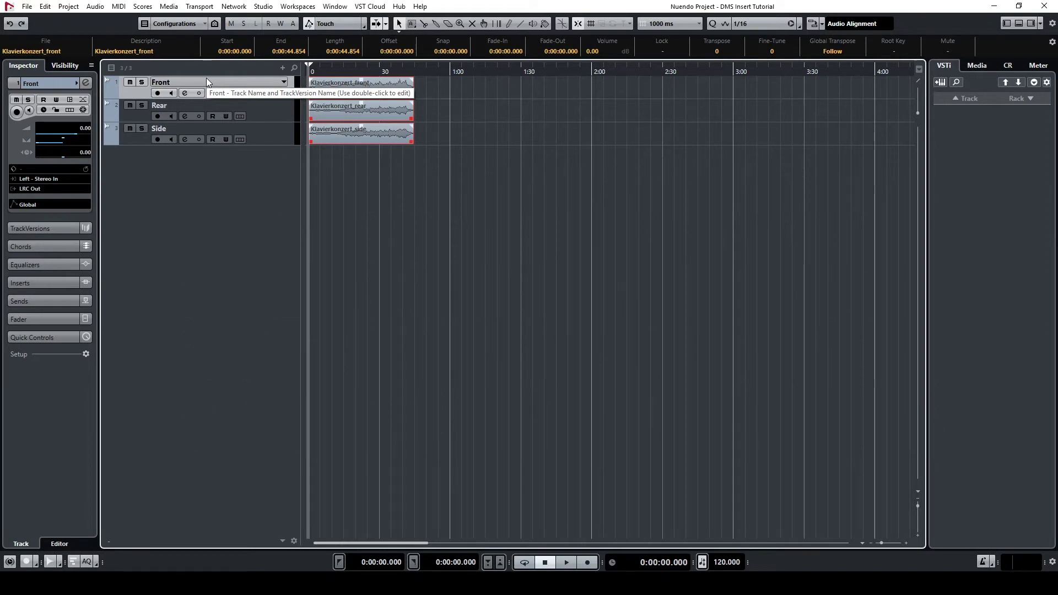
# - Route the Front track to the Left, the Side track to the Right and the Rear track to the Center channel of LRC Out
pyautogui.click(38, 188)
pyautogui.click(71, 343)
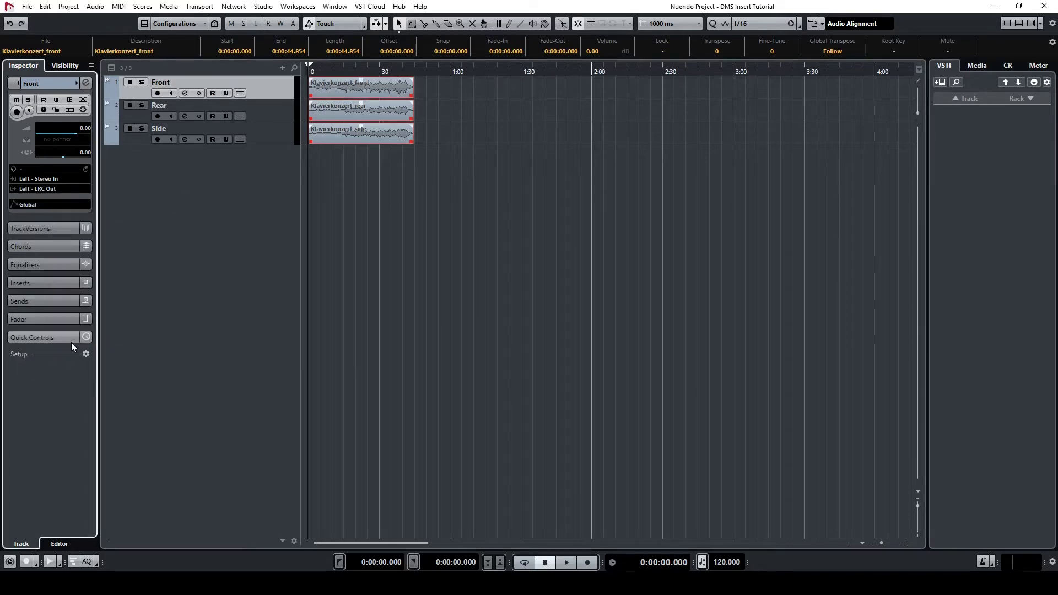
pyautogui.click(287, 139)
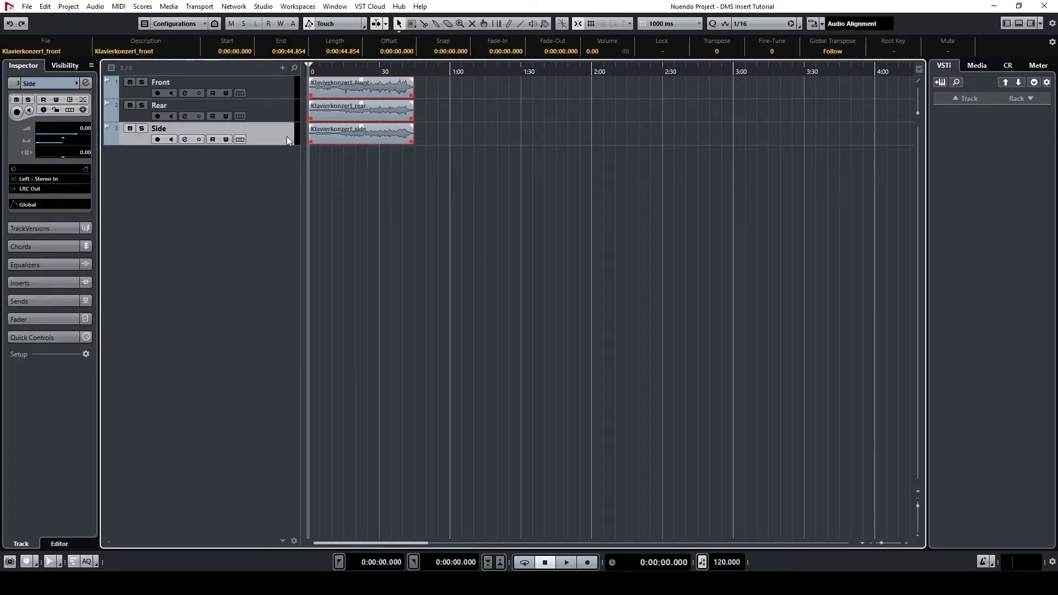
pyautogui.click(46, 192)
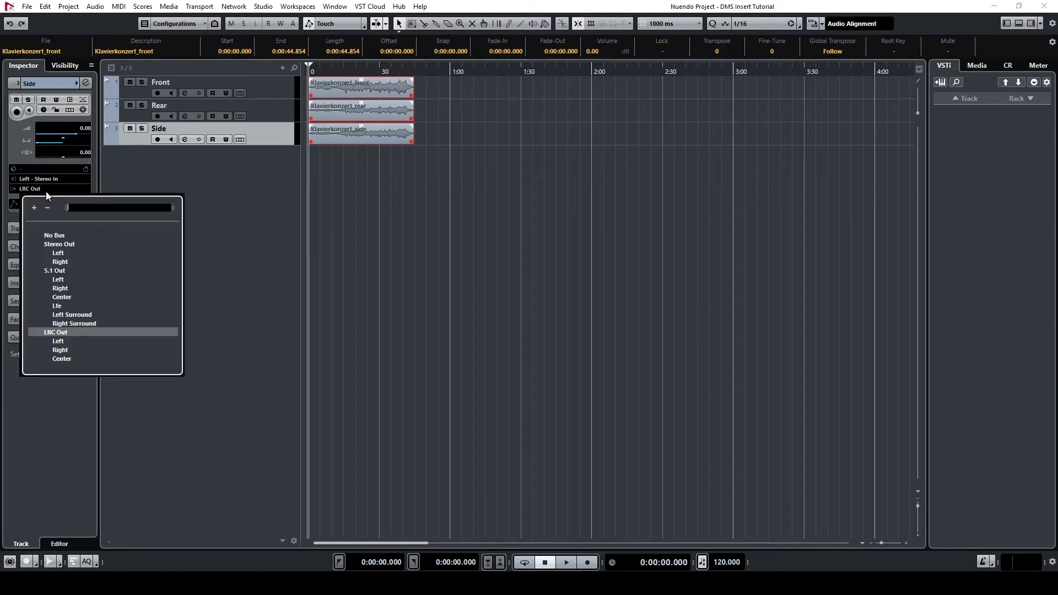
pyautogui.click(60, 351)
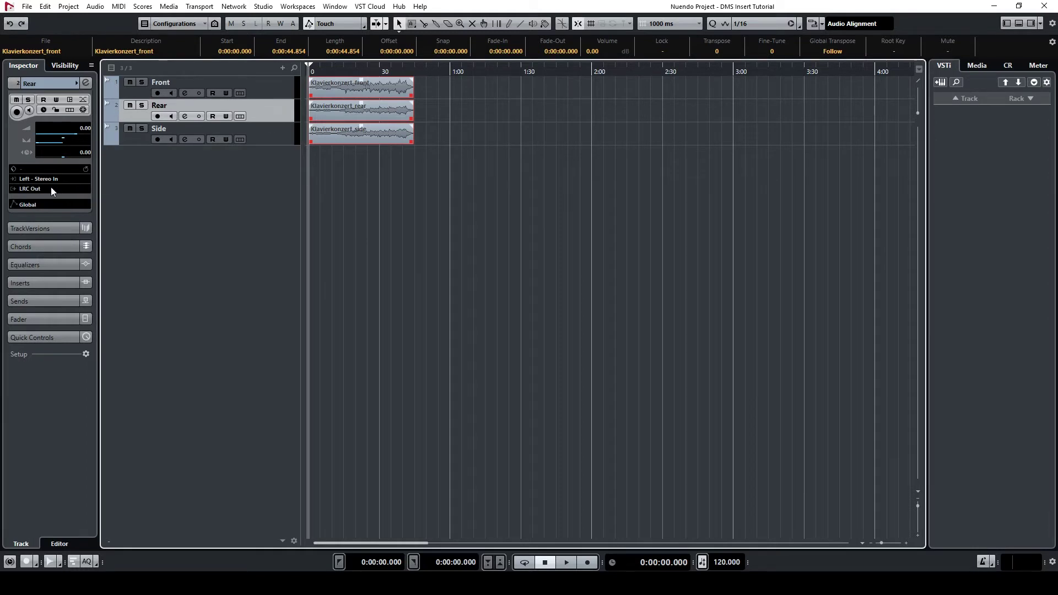
pyautogui.click(54, 189)
pyautogui.click(65, 358)
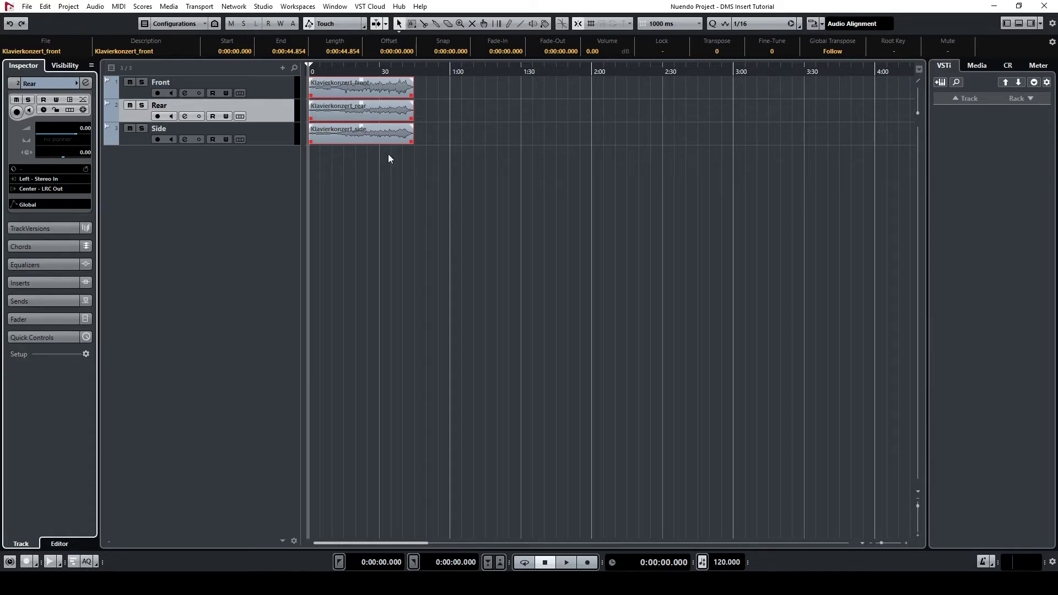
# - Set the right locator to 0:00:46.000 and export the LRC Out mixdown as Klavierkonzert_multichannel.wav into the DMS Audio Files folder
pyautogui.keyDown('alt'); pyautogui.click(417, 69); pyautogui.keyUp('alt')
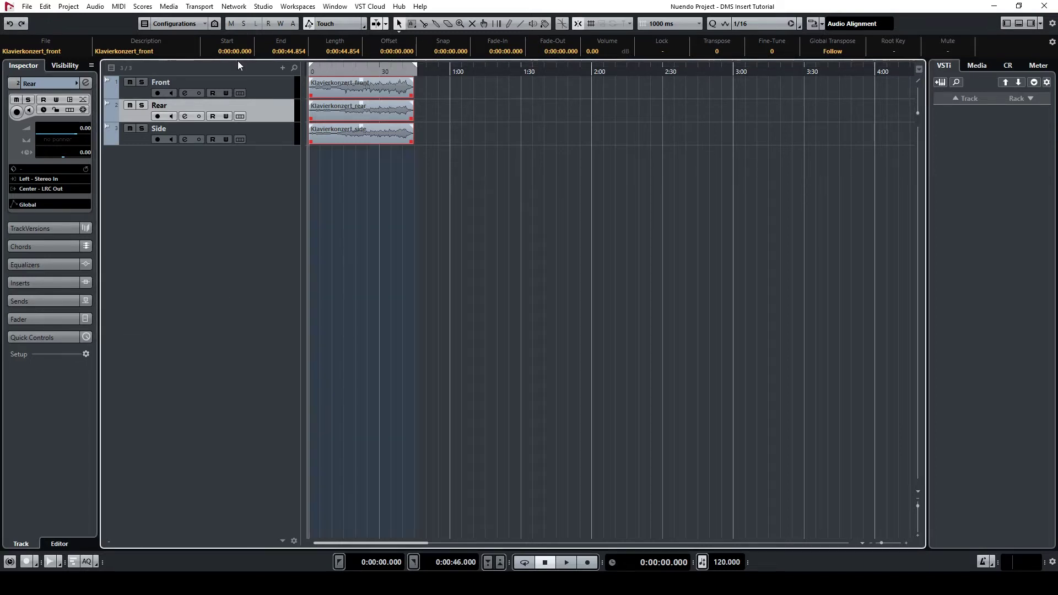
pyautogui.click(32, 7)
pyautogui.moveTo(70, 191)
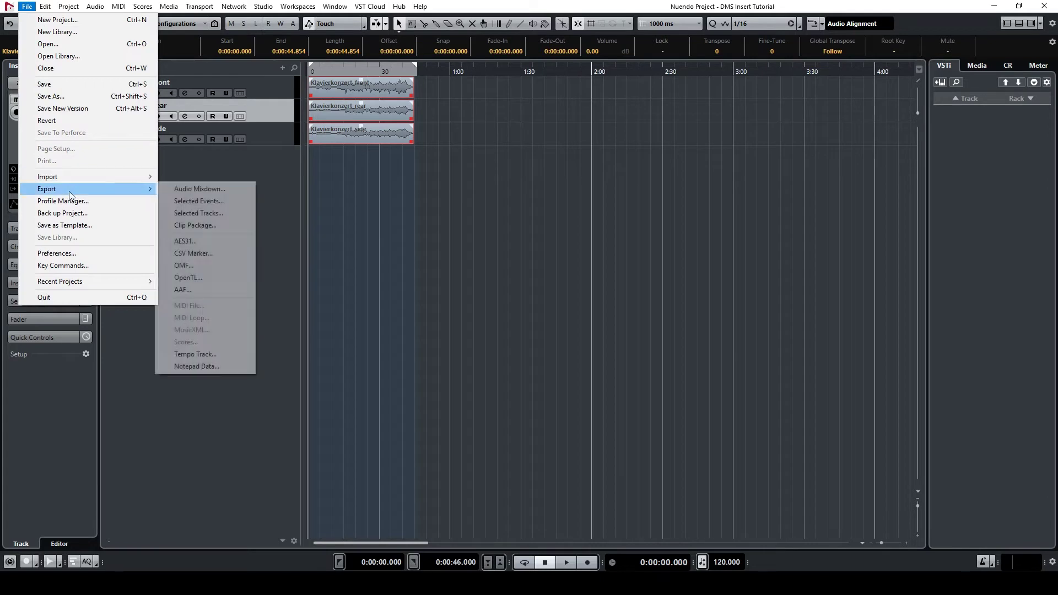
pyautogui.click(181, 191)
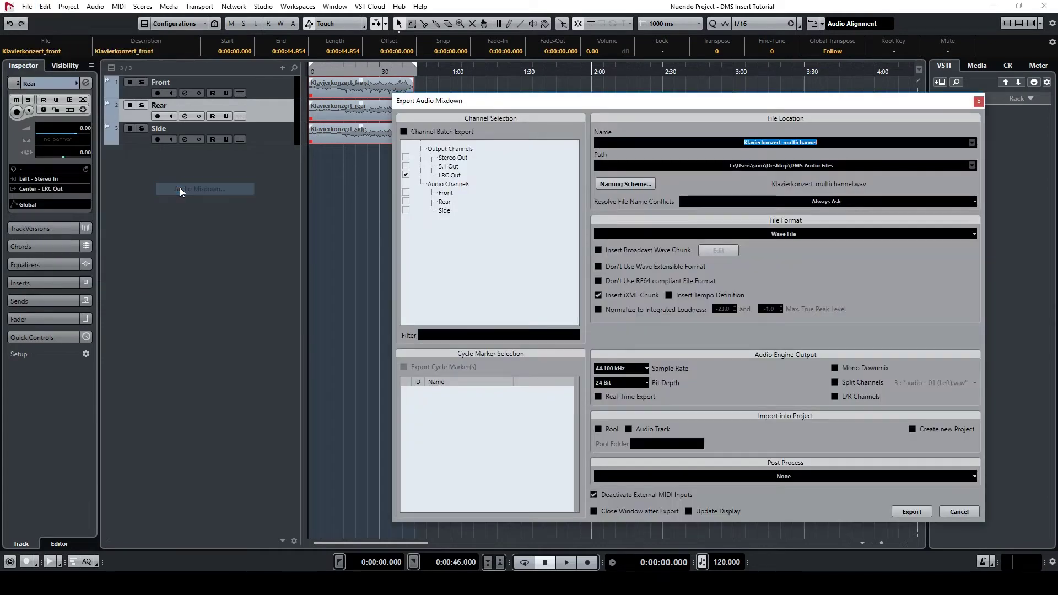
pyautogui.click(408, 174)
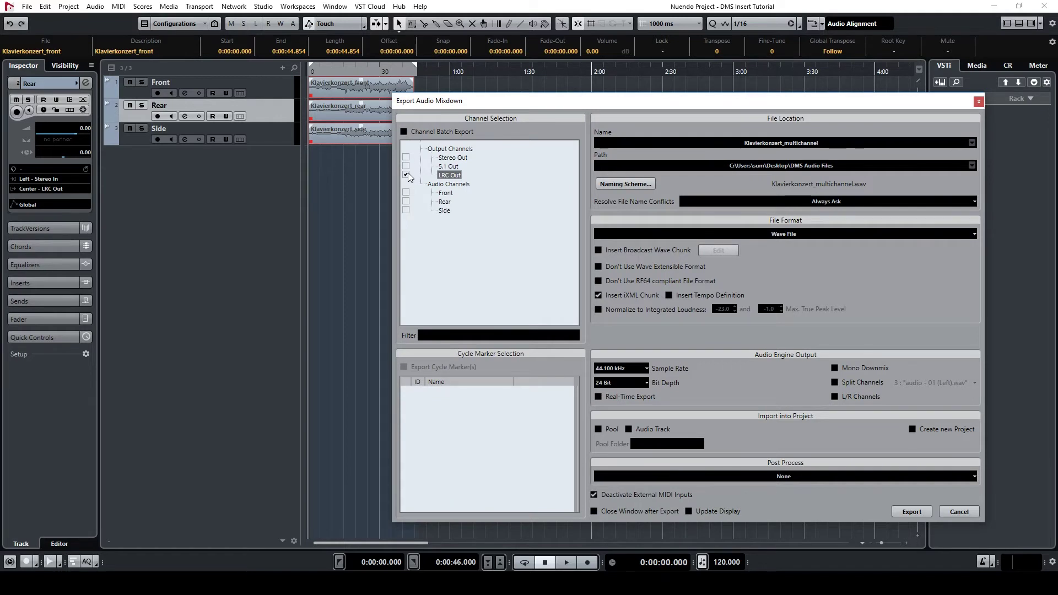
pyautogui.click(913, 512)
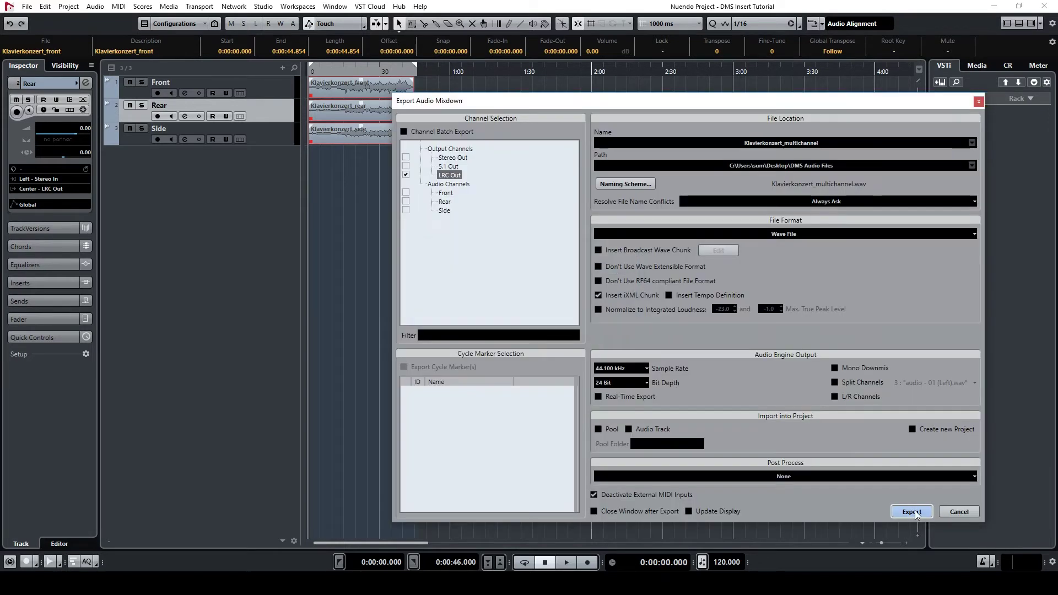
pyautogui.click(945, 512)
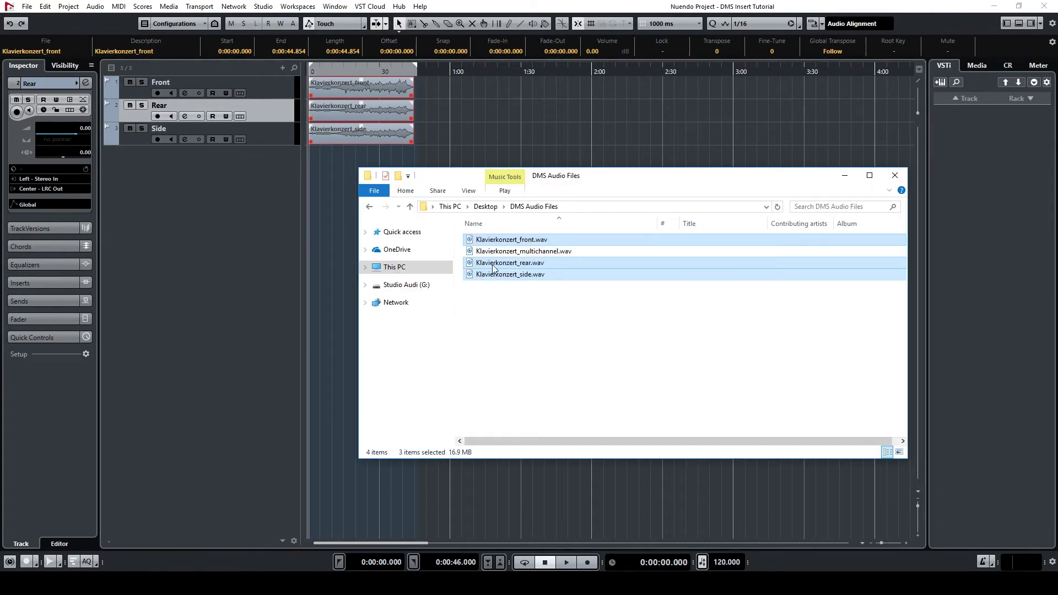
pyautogui.click(496, 251)
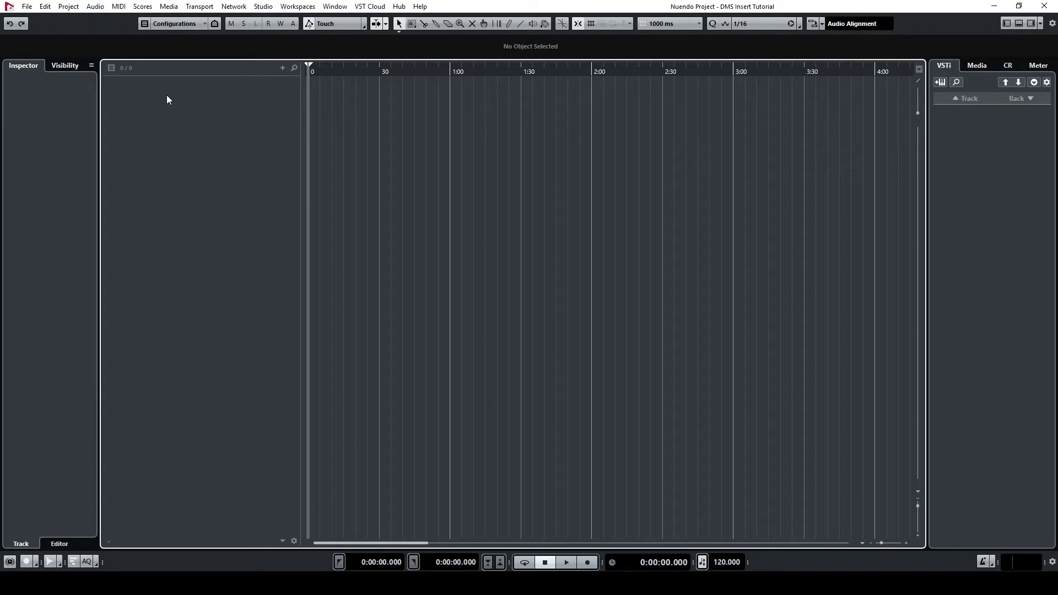
# - Add one 5.1 audio track named Double MS to the empty project, routed to 5.1 Out
pyautogui.click(68, 6)
pyautogui.moveTo(78, 20)
pyautogui.click(238, 21)
pyautogui.click(371, 299)
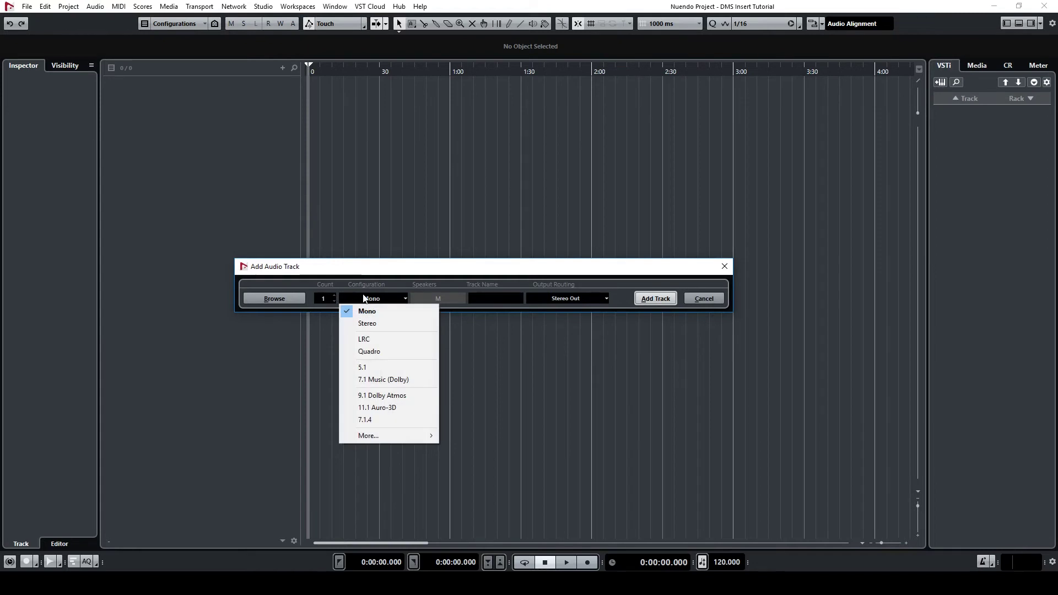
pyautogui.click(385, 366)
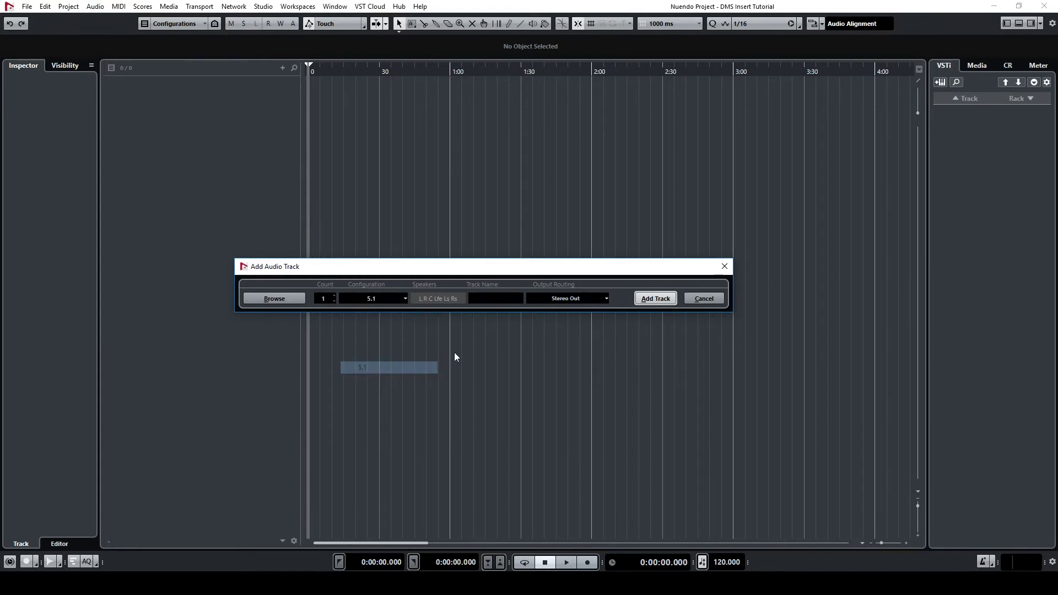
pyautogui.click(573, 299)
pyautogui.click(567, 373)
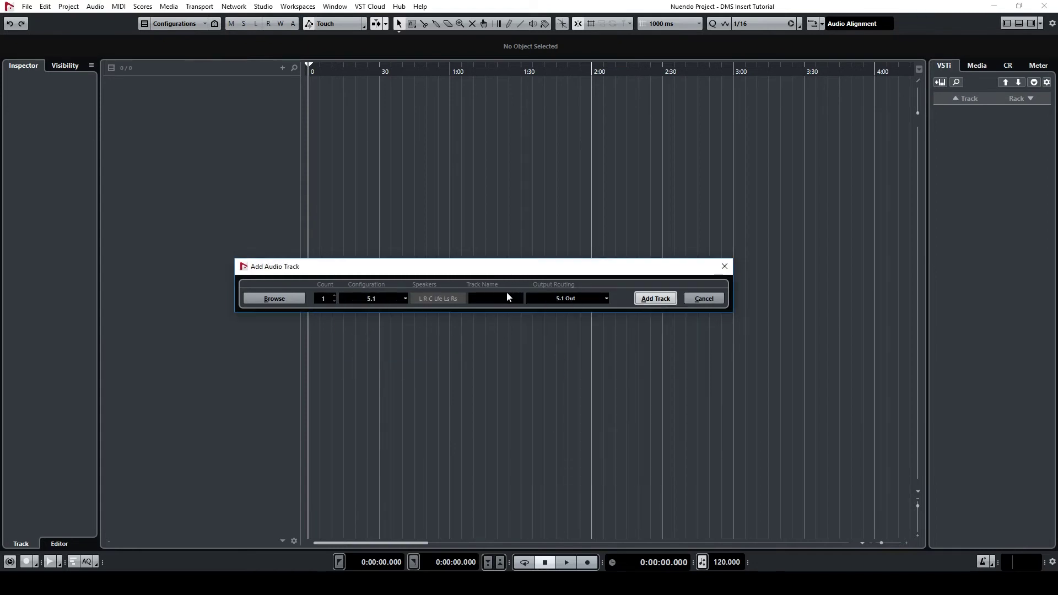
pyautogui.write('Double MS')
pyautogui.press('Return')
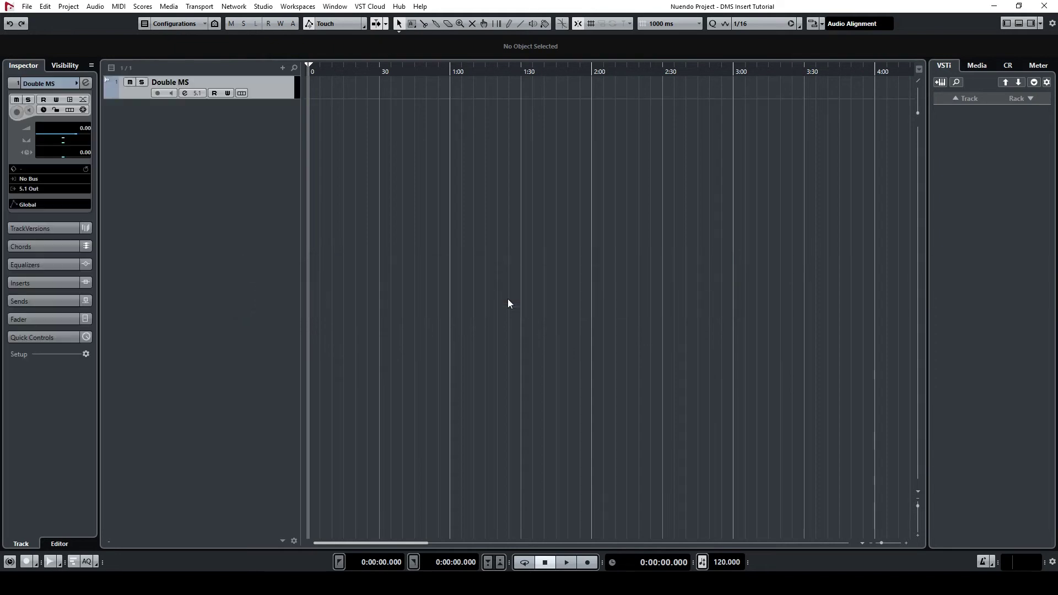
# - Import Klavierkonzert_multichannel.wav from the DMS Audio Files folder onto the Double MS track at the project start
pyautogui.hotkey('alt', 'Tab')
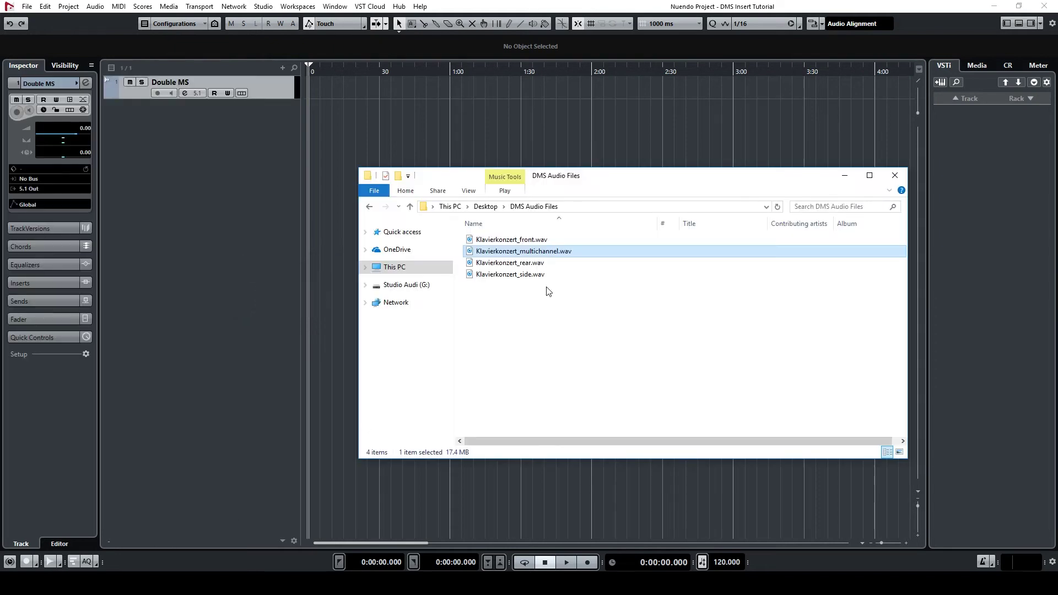
pyautogui.moveTo(549, 252); pyautogui.dragTo(305, 89)
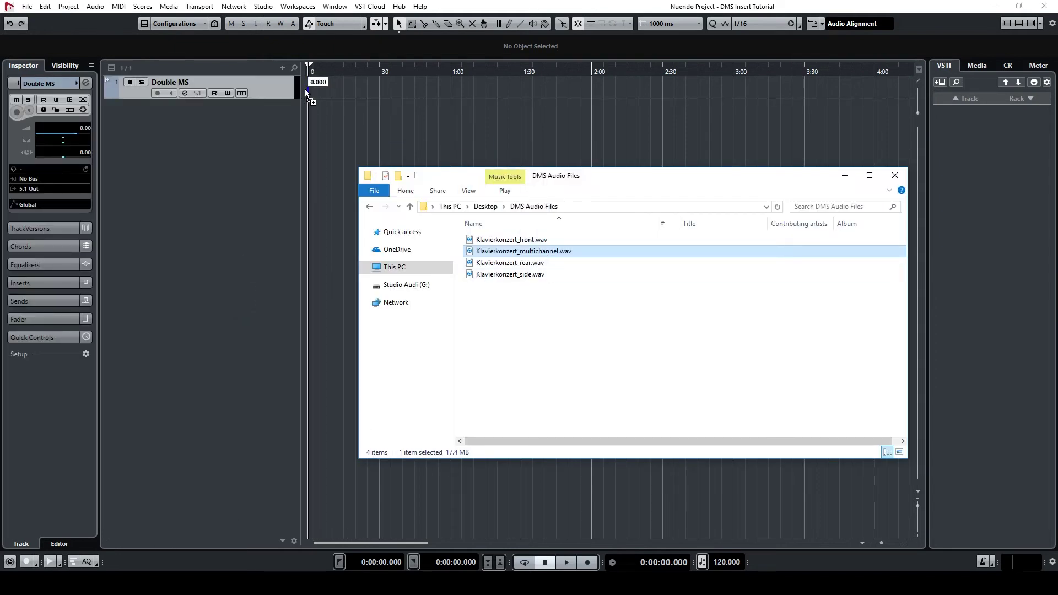
pyautogui.click(559, 348)
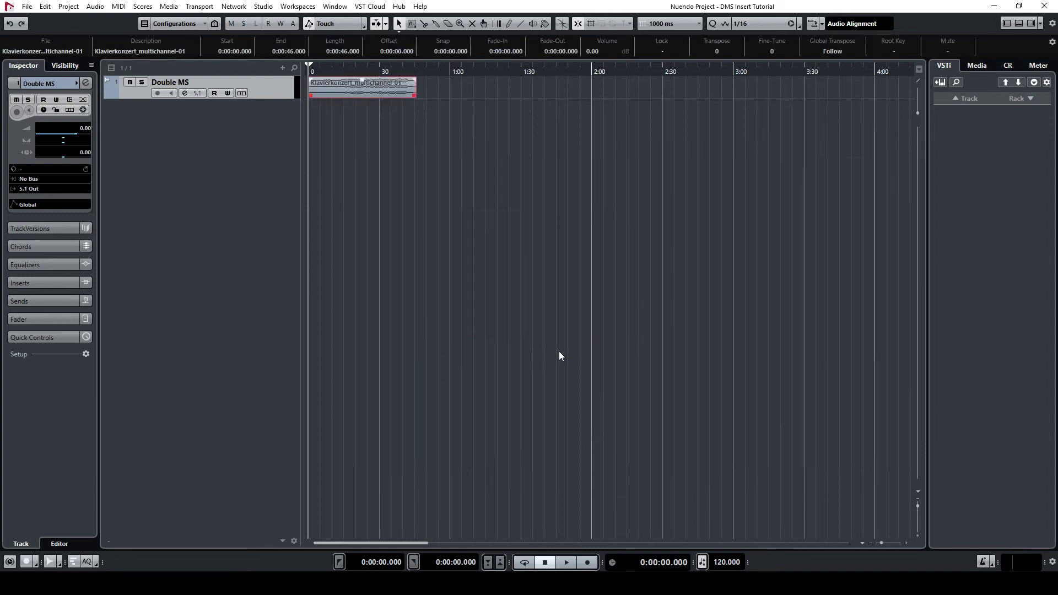
# - Load the Schoeps Double MS plug-in into the first insert slot of the Double MS track
pyautogui.click(29, 285)
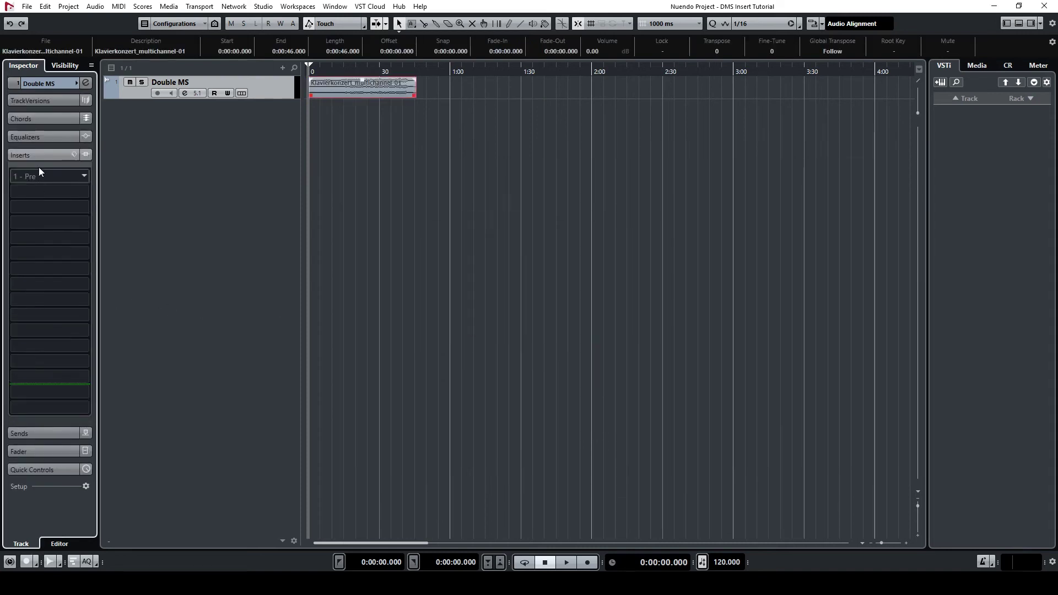
pyautogui.click(40, 173)
pyautogui.click(28, 283)
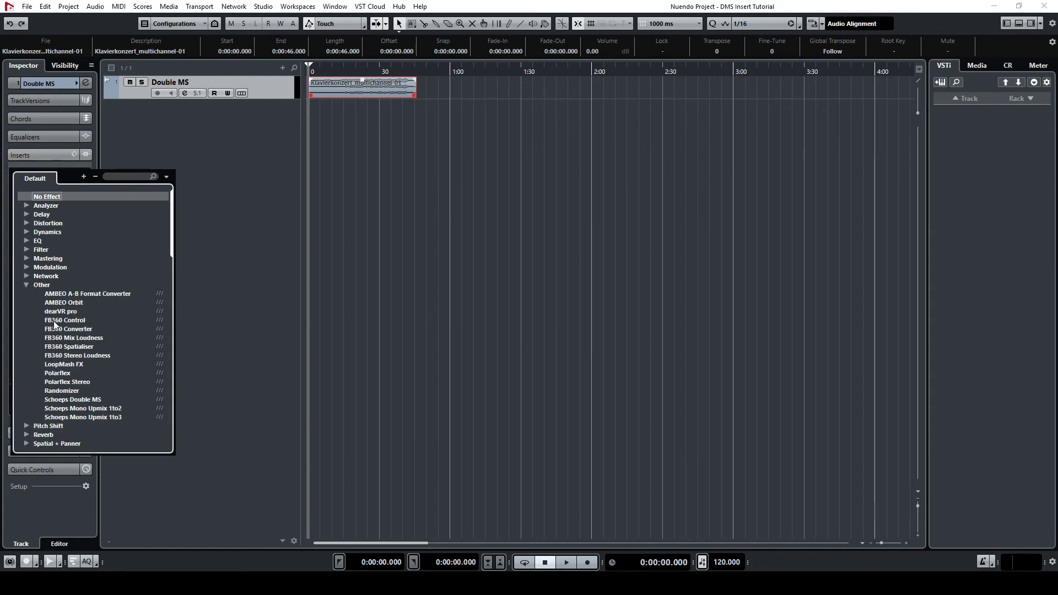
pyautogui.click(96, 399)
# - Unmute the C and Ls,Rs outputs in the Double MS track's Schoeps plug-in and start playback
pyautogui.click(619, 242)
pyautogui.click(619, 261)
pyautogui.press('space')
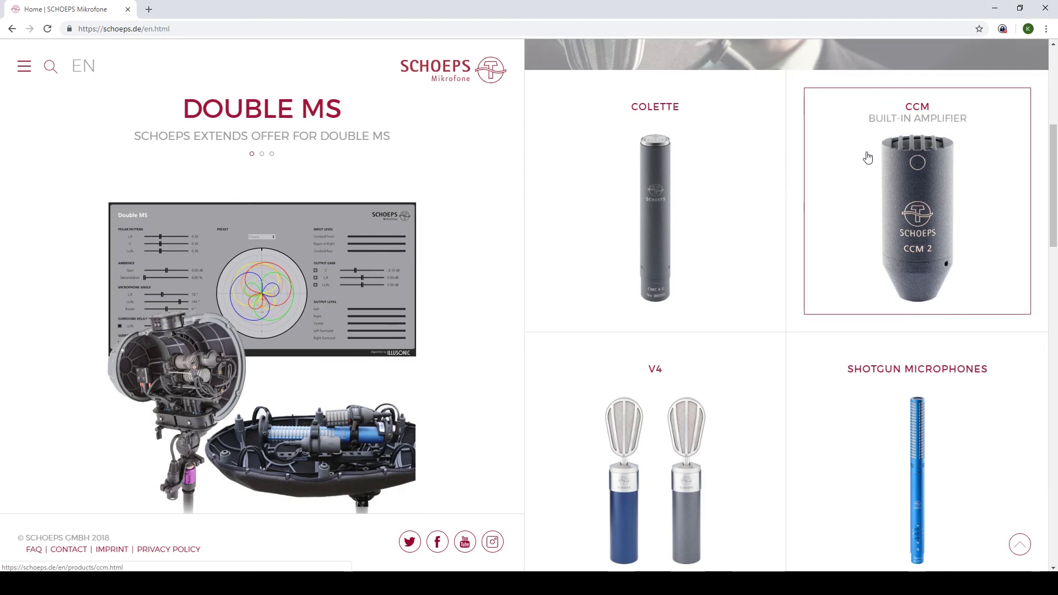
# - Go to the Contact Us form on the SCHOEPS website in the browser and place the cursor in its Message field
pyautogui.scroll(-15, 867, 158)
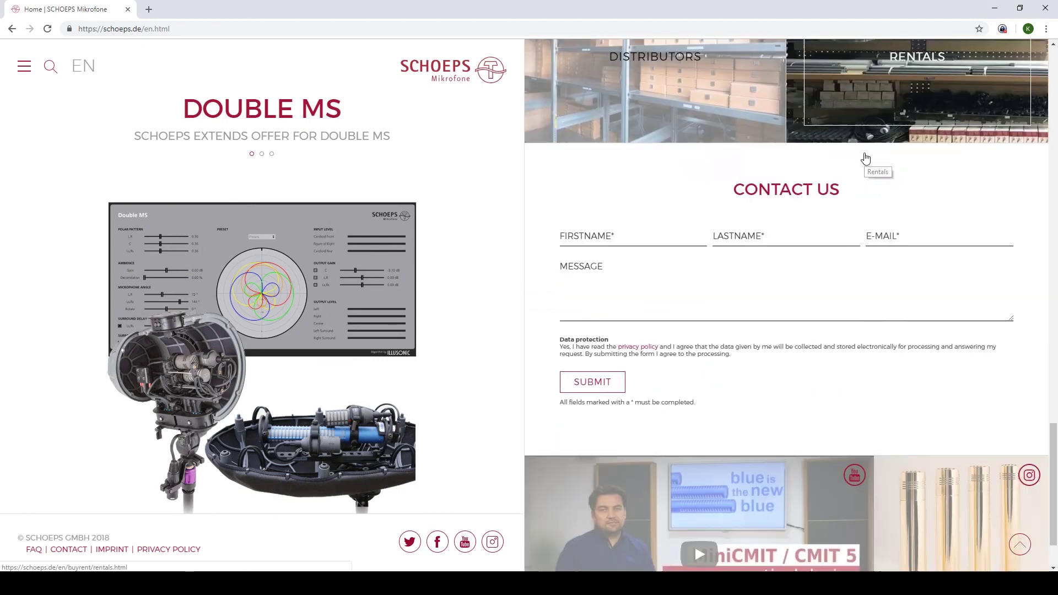
pyautogui.scroll(-1, 866, 159)
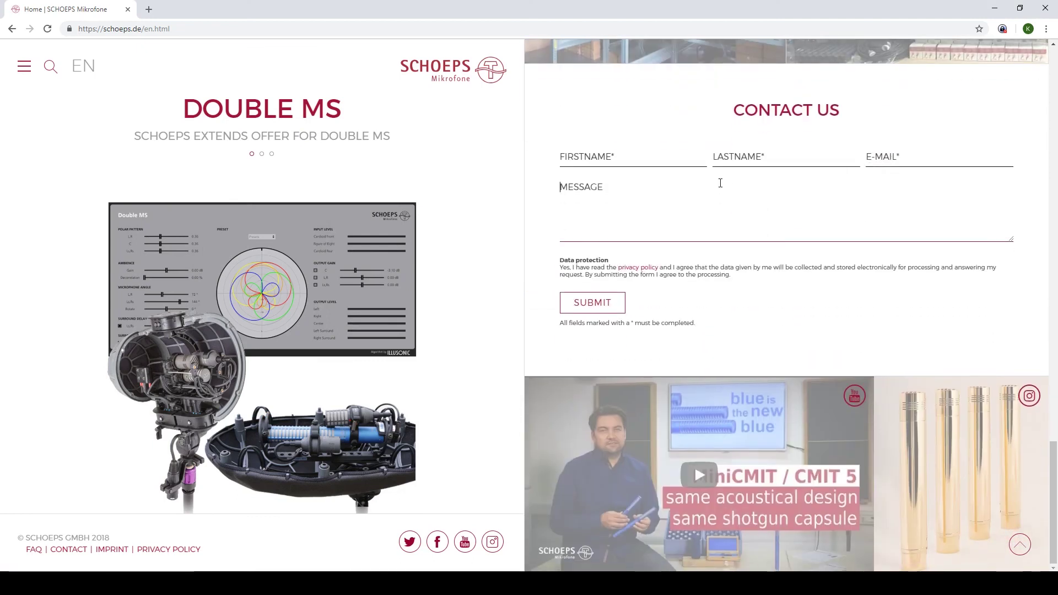
pyautogui.click(720, 183)
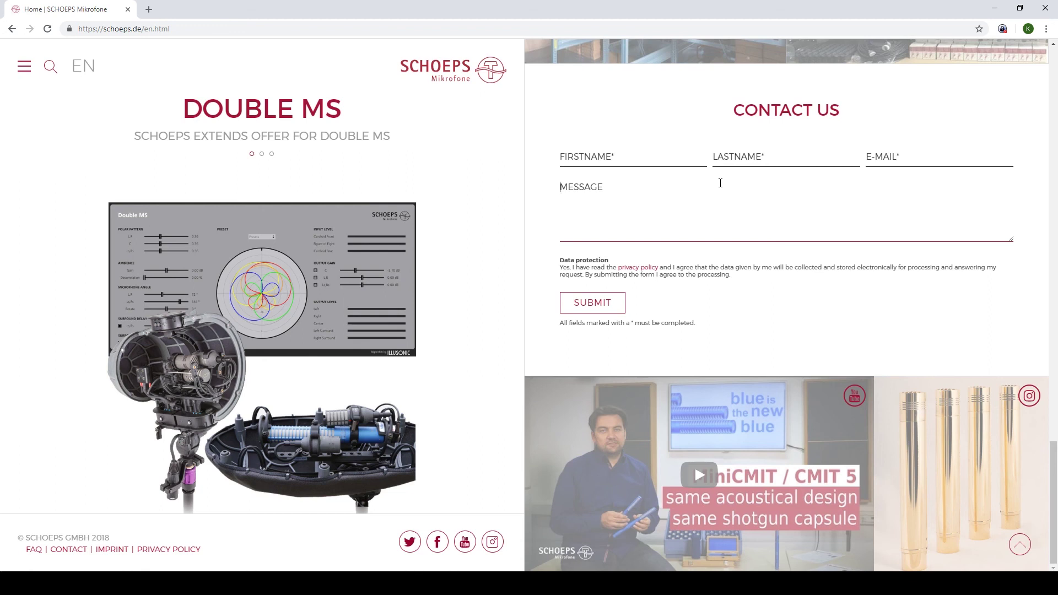